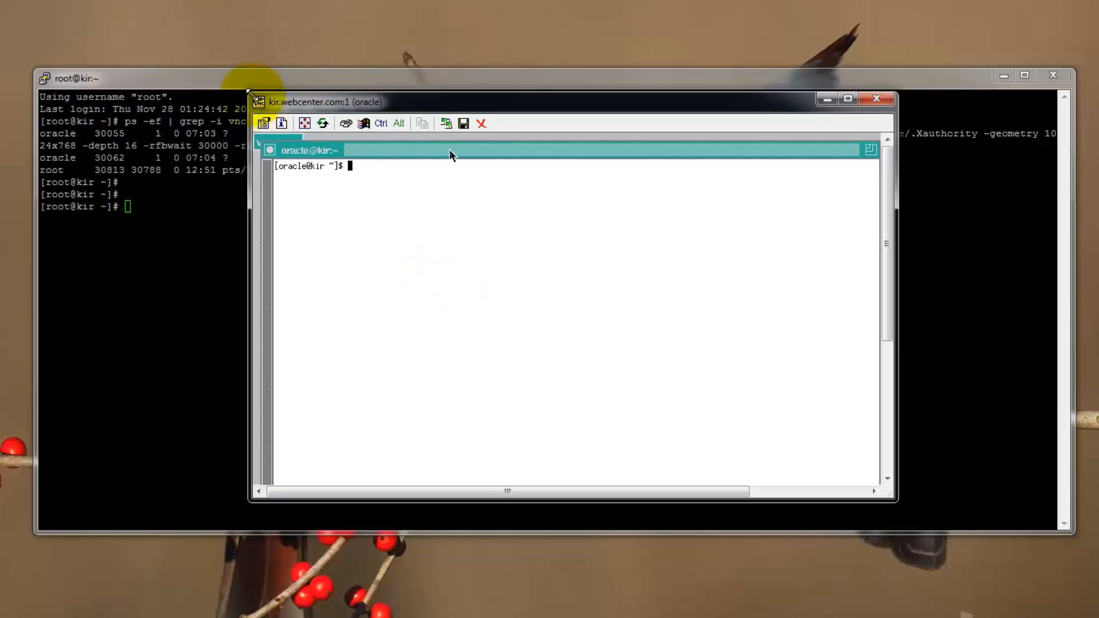
List all files, including hidden ones, in the oracle user's home directory.
{"action": "left_click_drag", "start_coordinate": [249, 93], "coordinate": [109, 2]}
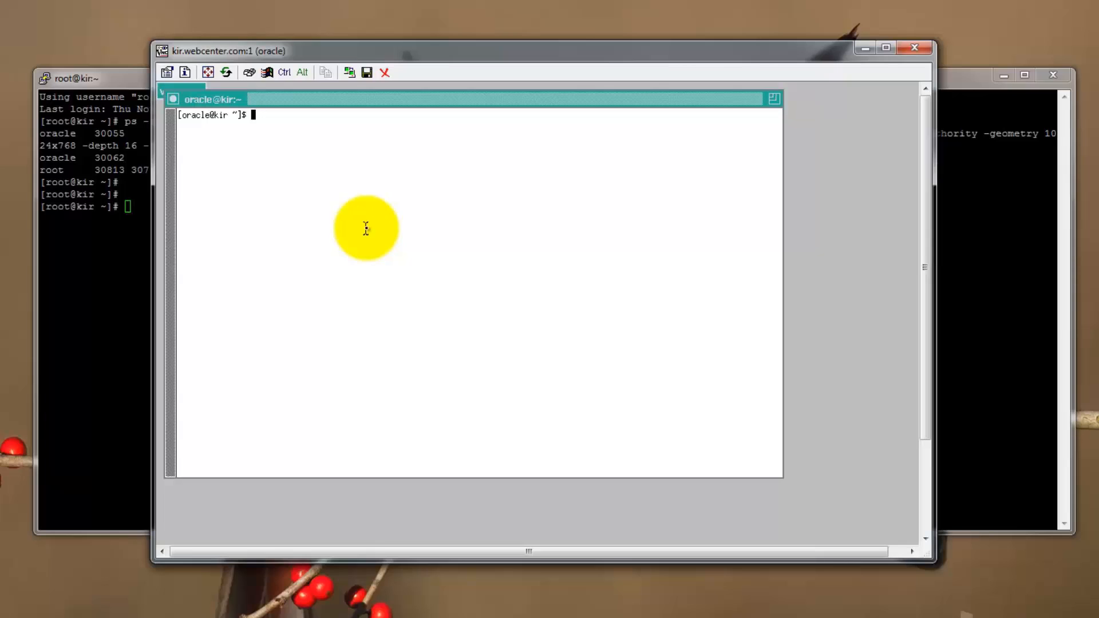
{"action": "type", "text": "ls -a"}
{"action": "key", "text": "Return"}
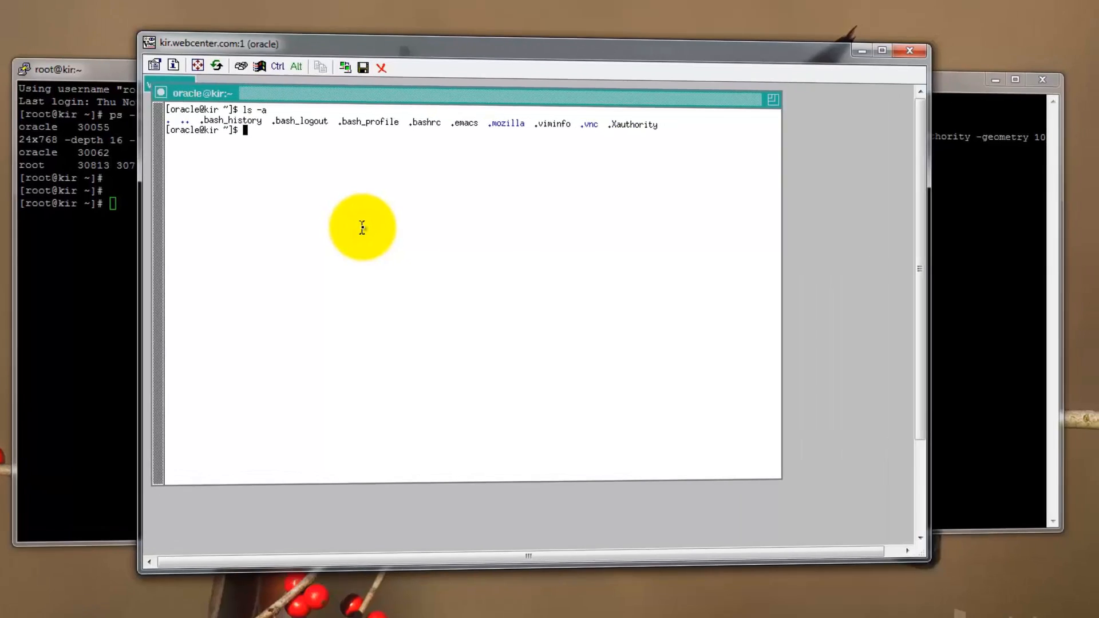
Source the .bash_profile file into the current shell.
{"action": "left_click_drag", "start_coordinate": [338, 115], "coordinate": [397, 115]}
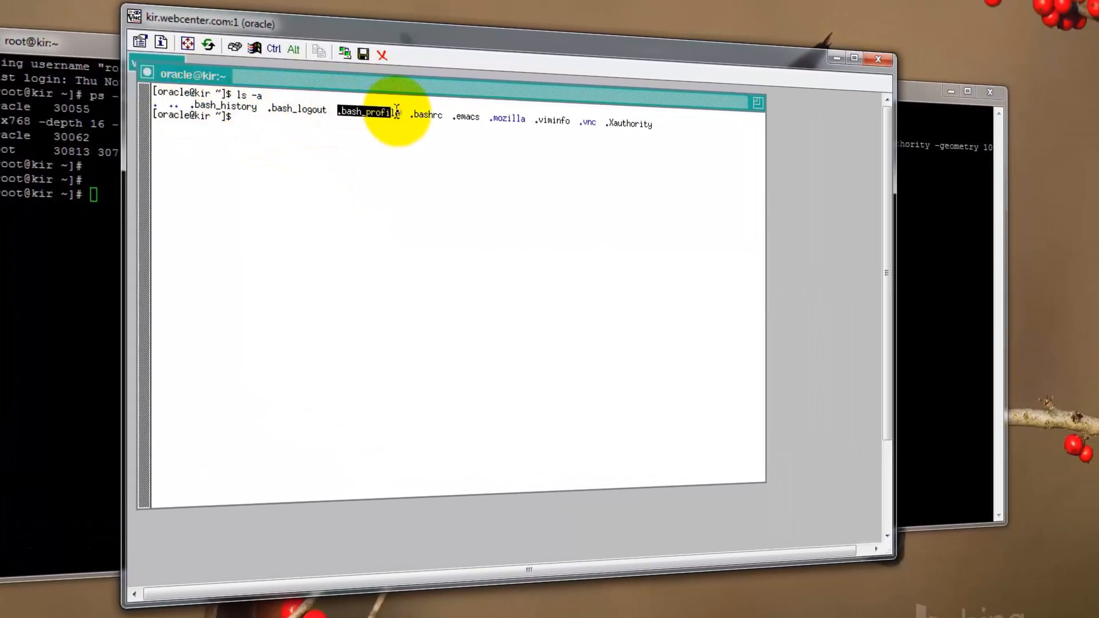
{"action": "middle_click", "coordinate": [437, 206]}
{"action": "key", "text": "Return"}
{"action": "type", "text": "."}
{"action": "middle_click", "coordinate": [435, 201]}
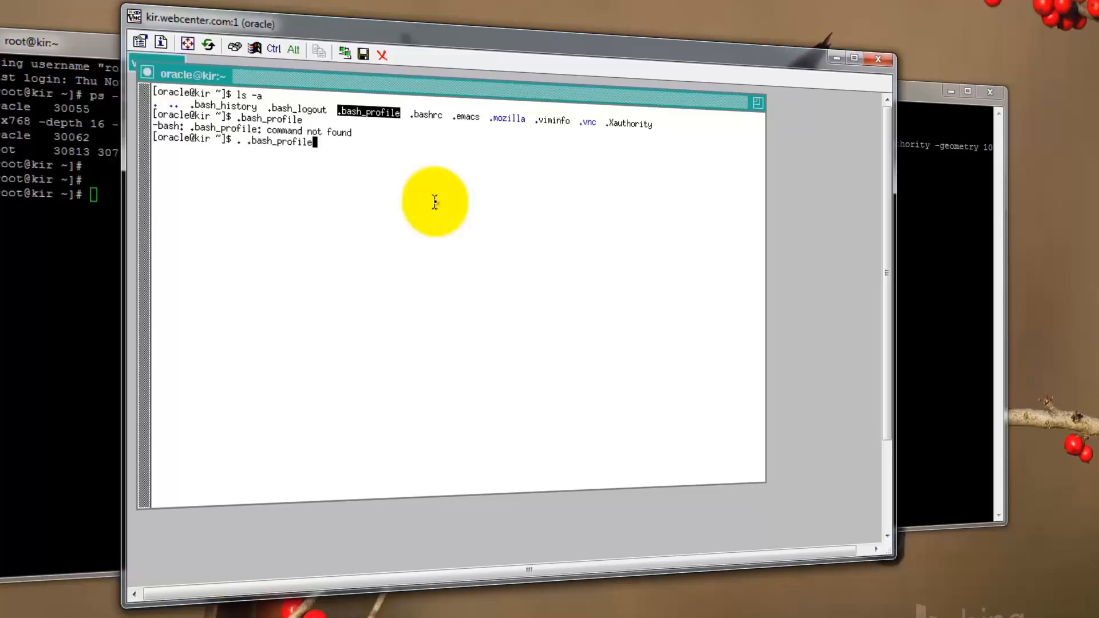
{"action": "key", "text": "Return"}
Print the ORACLE_SID and ORACLE_HOME environment variables.
{"action": "type", "text": "echo $OR"}
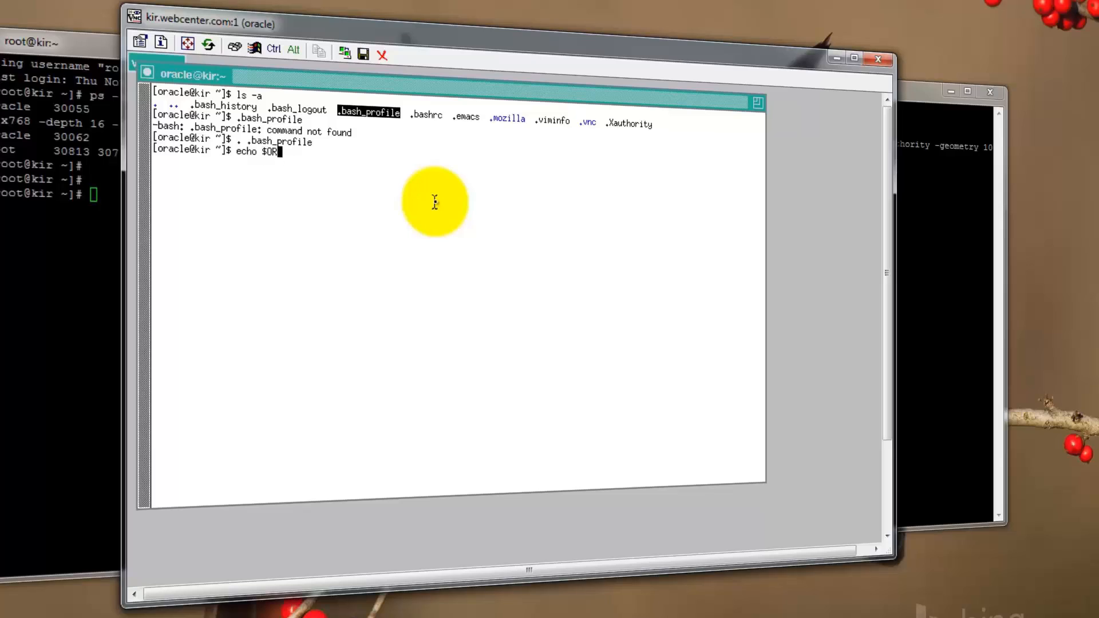
{"action": "type", "text": "ACLE_SID $ORALCLE_HOME"}
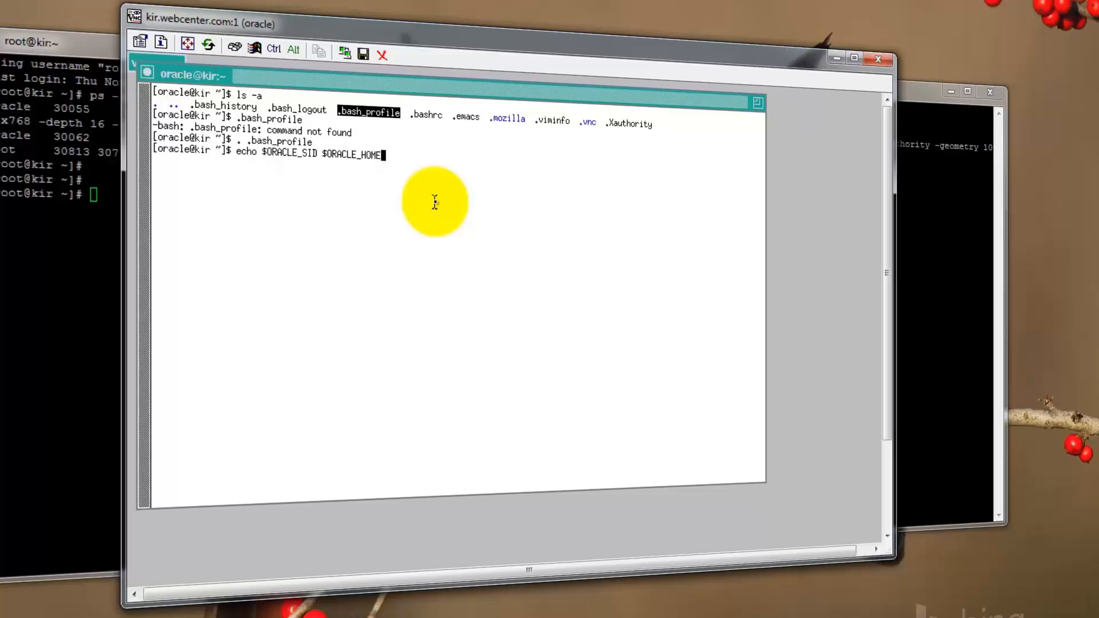
{"action": "key", "text": "Return"}
{"action": "key", "text": "Return"}
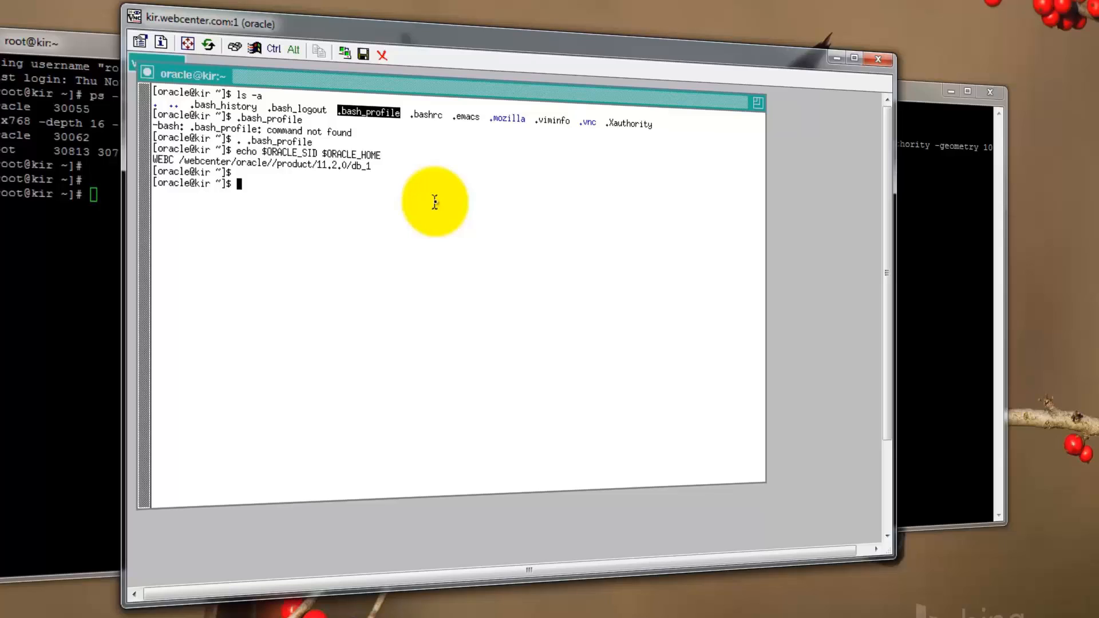
Change to the /webcenter/software/DB directory and print the working directory.
{"action": "type", "text": "cd /webcenter/software/DB"}
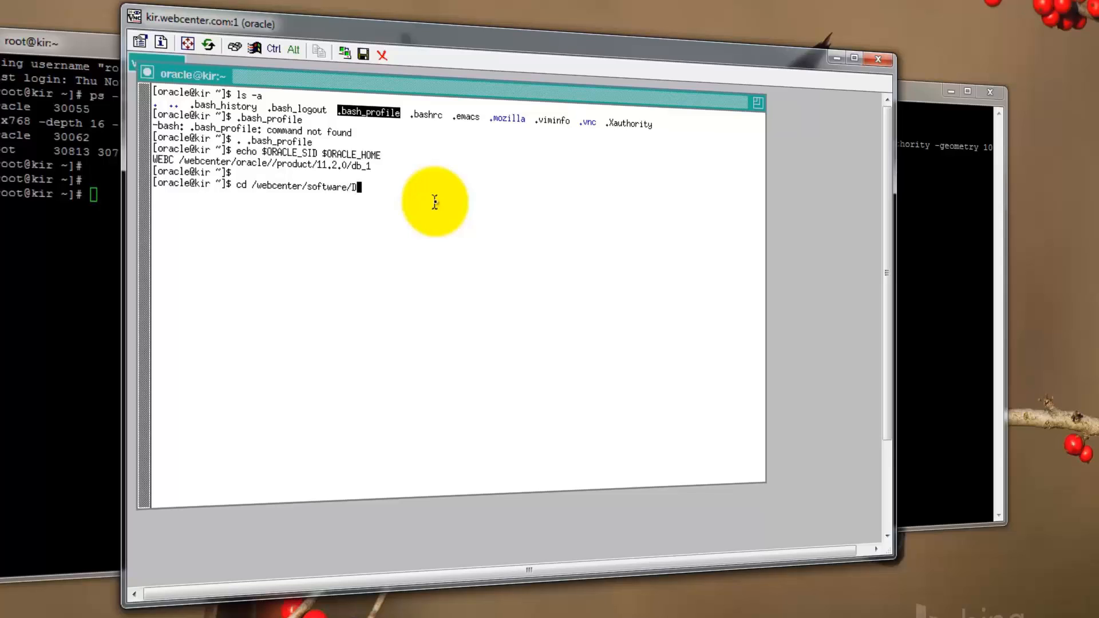
{"action": "key", "text": "Return"}
{"action": "type", "text": "pwd"}
{"action": "key", "text": "Return"}
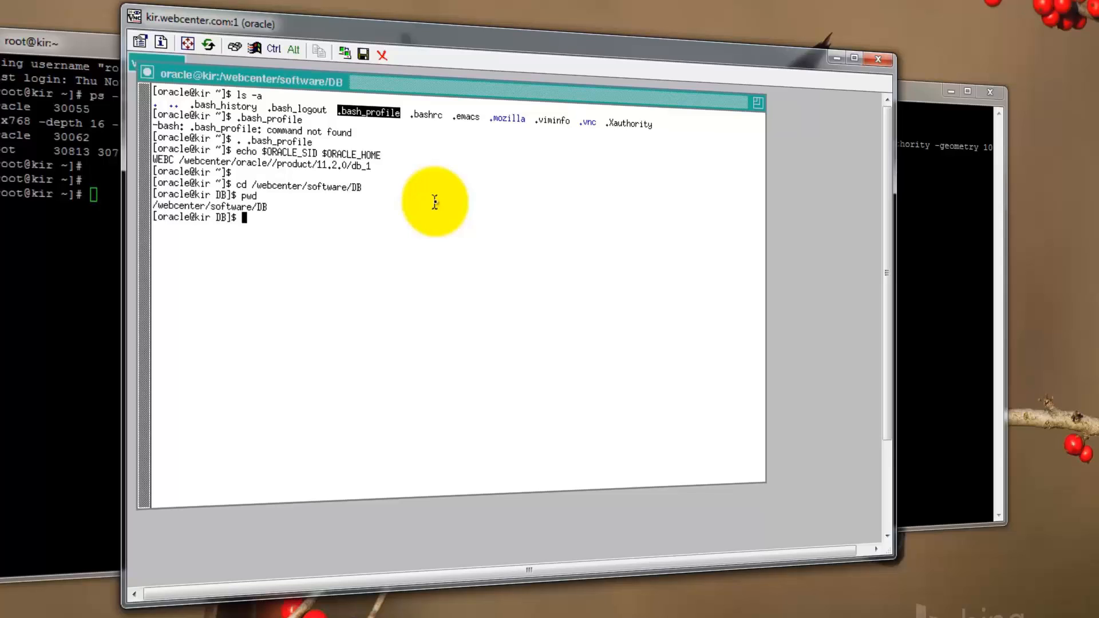
List the directory contents in long format sorted by time.
{"action": "type", "text": "ls -ltrd *"}
{"action": "key", "text": "Return"}
Change into the database directory and list its contents.
{"action": "type", "text": "cd datea"}
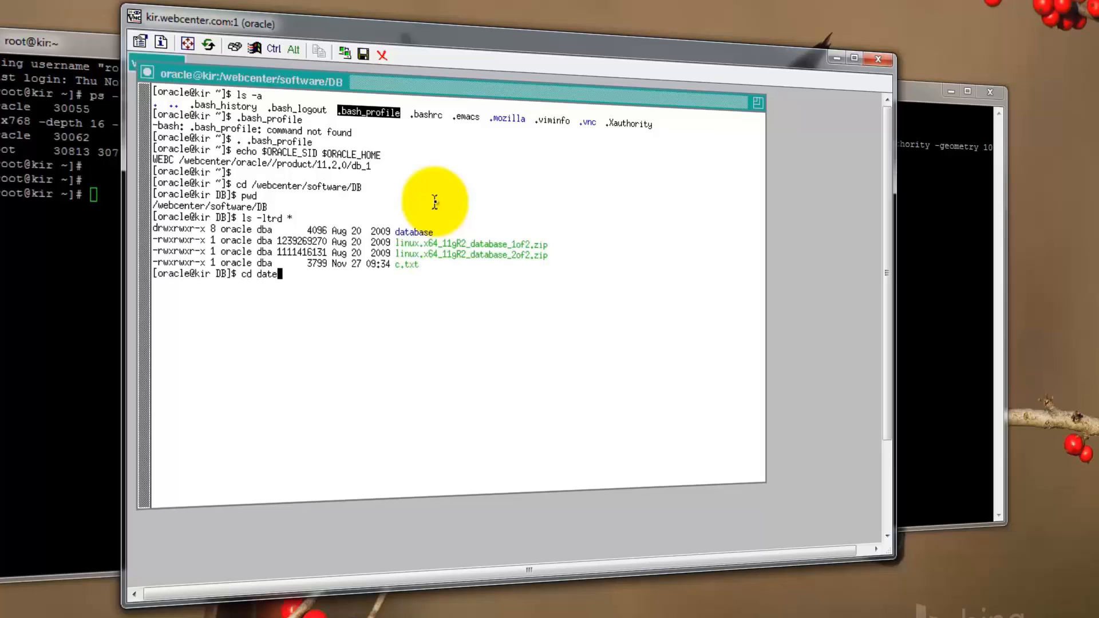
{"action": "key", "text": "BackSpace"}
{"action": "key", "text": "BackSpace"}
{"action": "type", "text": "abase"}
{"action": "key", "text": "Return"}
{"action": "type", "text": "ls"}
{"action": "key", "text": "Return"}
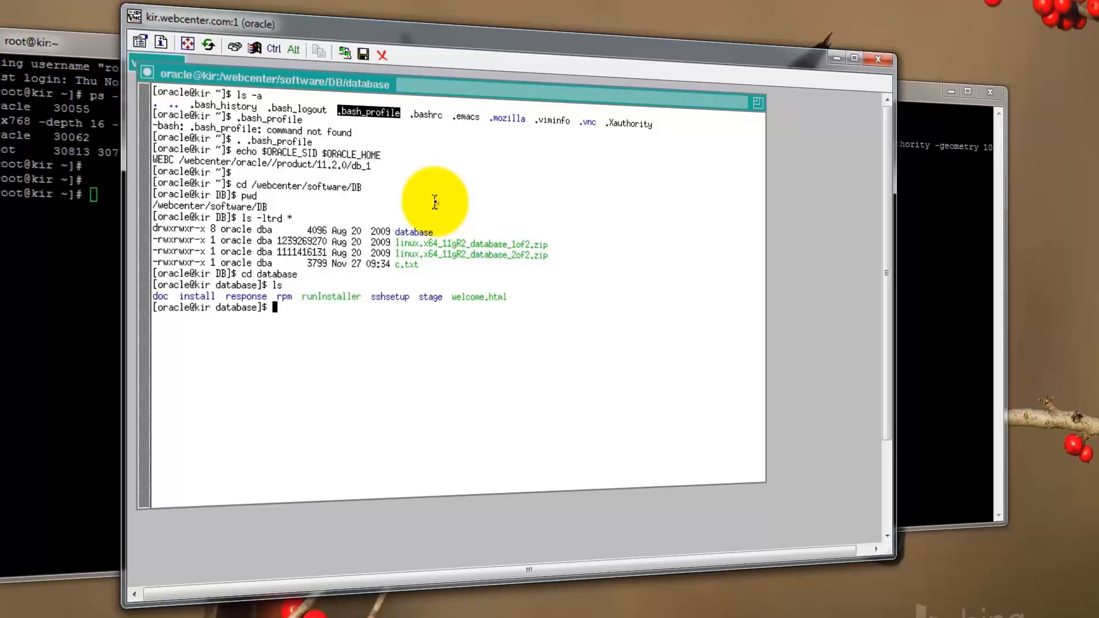
Launch xclock in the background to test the X display and move its window aside.
{"action": "double_click", "coordinate": [322, 296]}
{"action": "key", "text": "ctrl+c"}
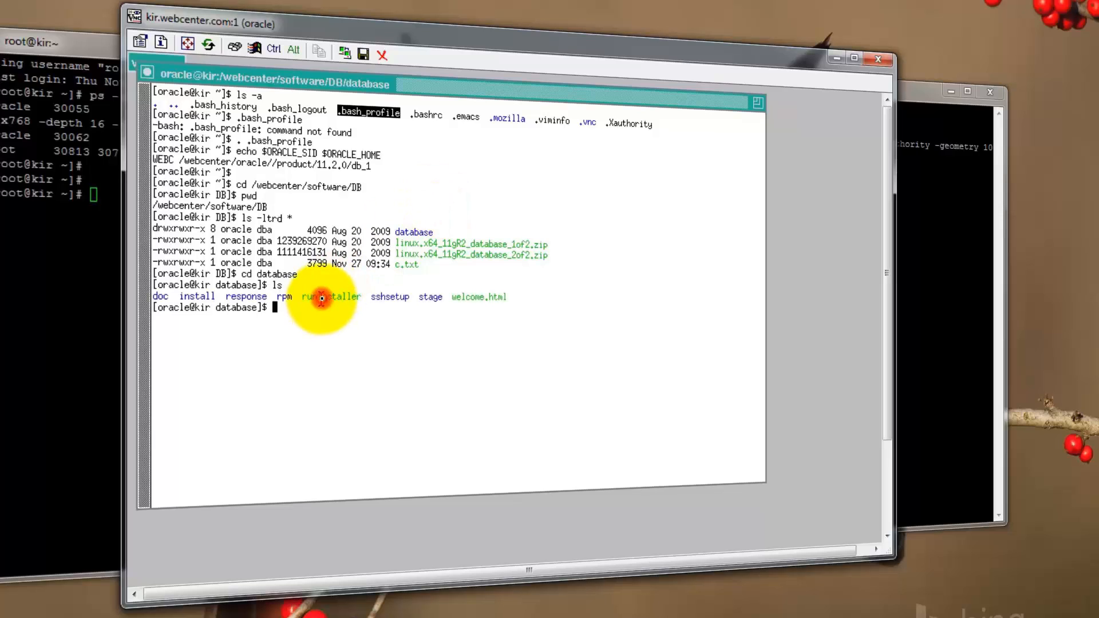
{"action": "left_click", "coordinate": [322, 340]}
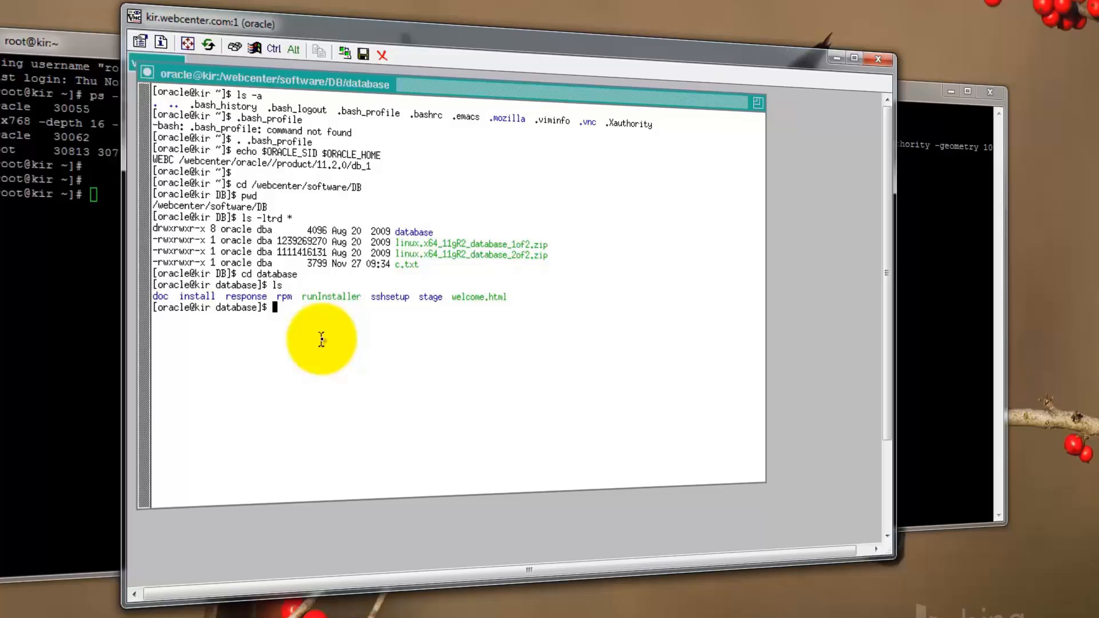
{"action": "type", "text": "xclock &"}
{"action": "key", "text": "Return"}
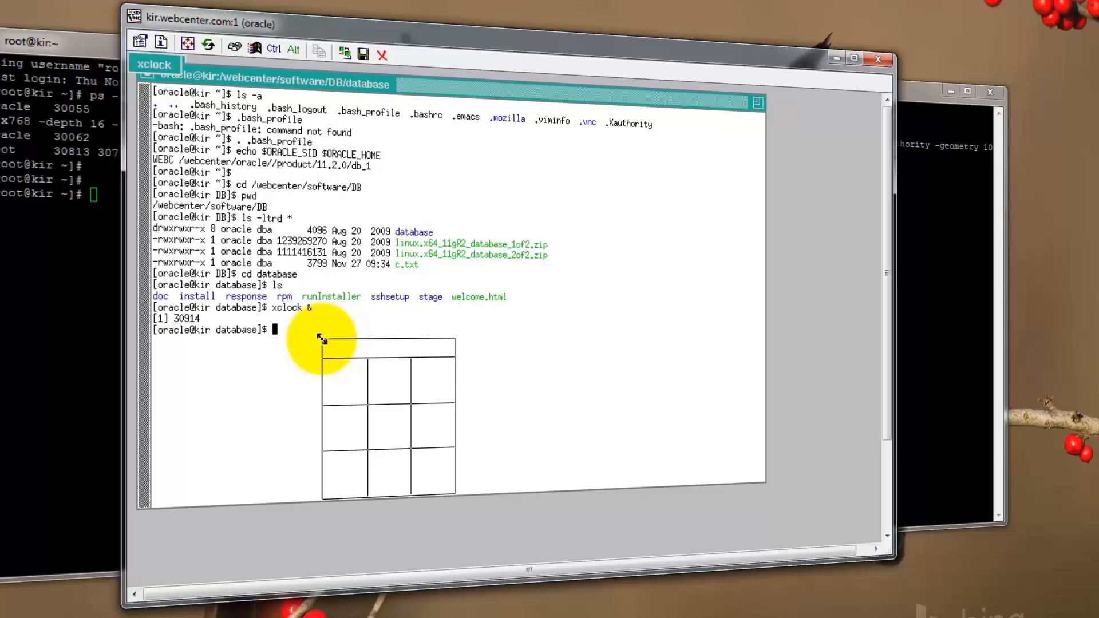
{"action": "left_click", "coordinate": [321, 337]}
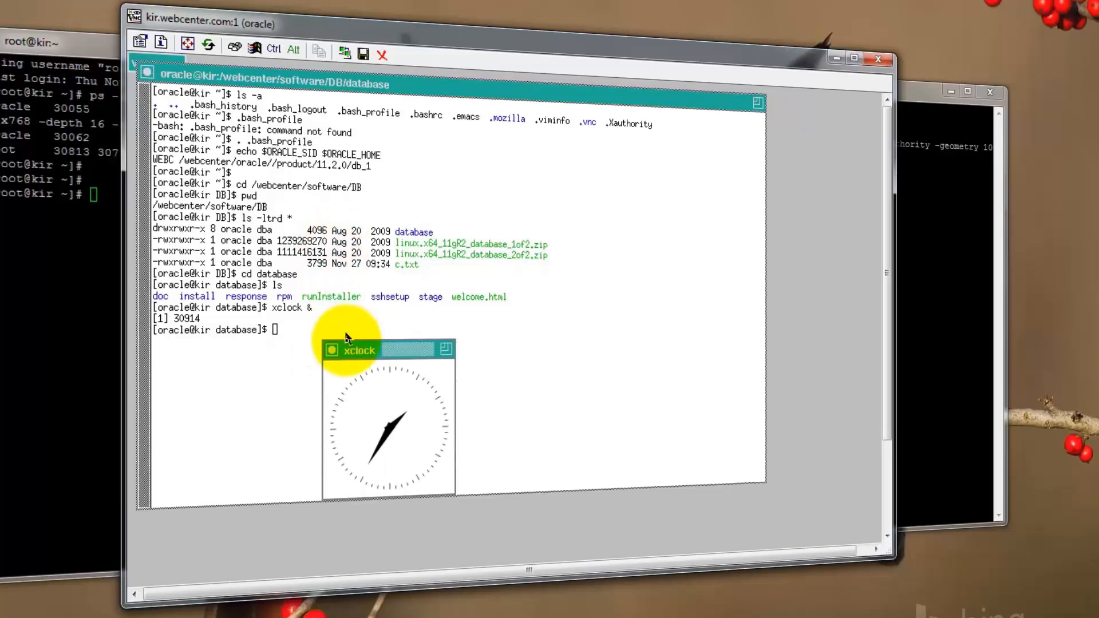
{"action": "left_click_drag", "start_coordinate": [396, 358], "coordinate": [486, 287]}
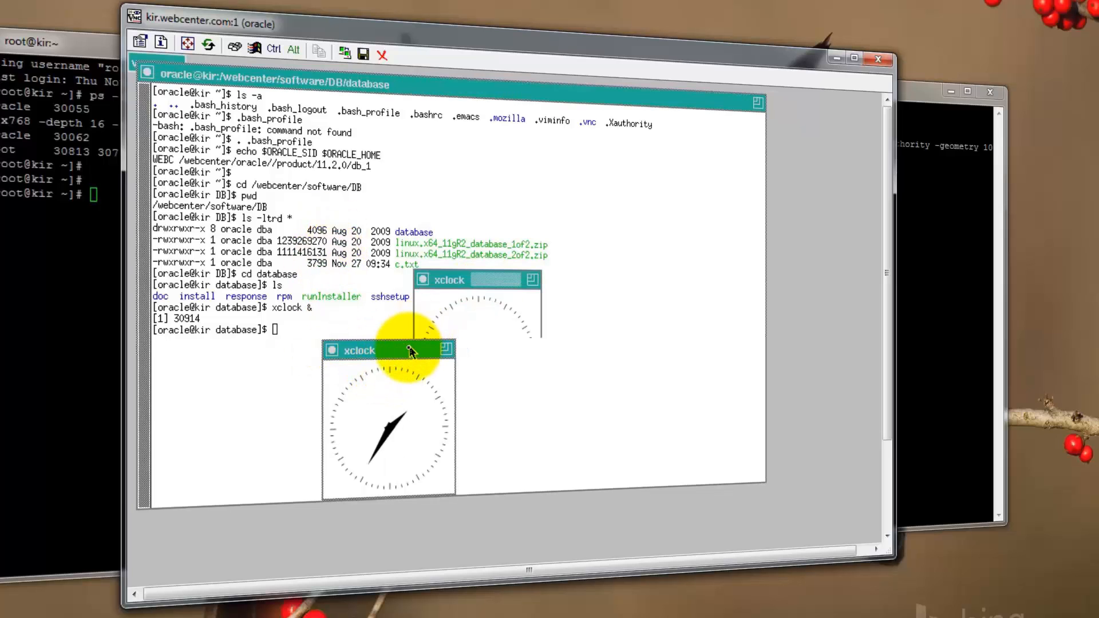
Kill the xclock process 30914 with kill -9 and clear the terminal.
{"action": "key", "text": "Return"}
{"action": "type", "text": "ki"}
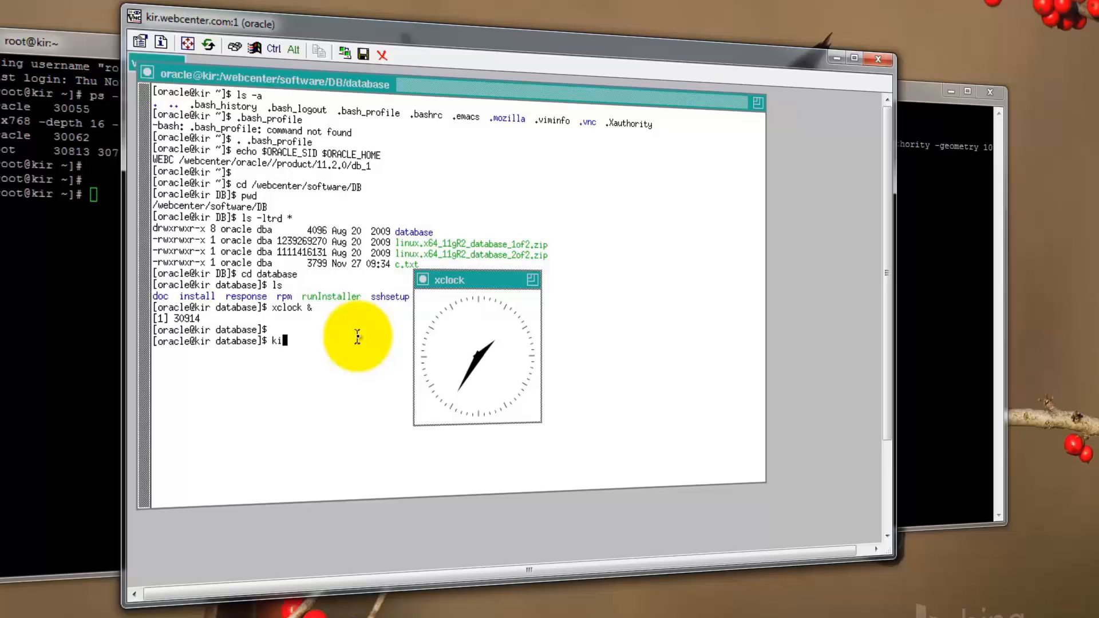
{"action": "type", "text": "ll -9 30914"}
{"action": "key", "text": "Return"}
{"action": "type", "text": "clear"}
{"action": "key", "text": "Return"}
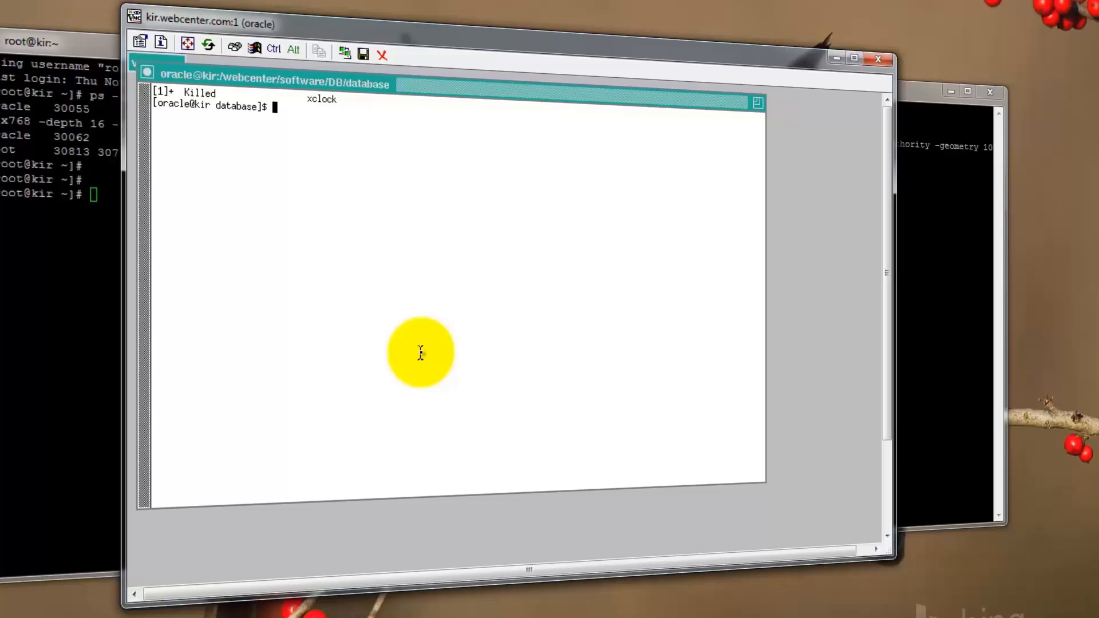
Print the DISPLAY environment variable.
{"action": "type", "text": "echo $DISPLAY"}
{"action": "key", "text": "Return"}
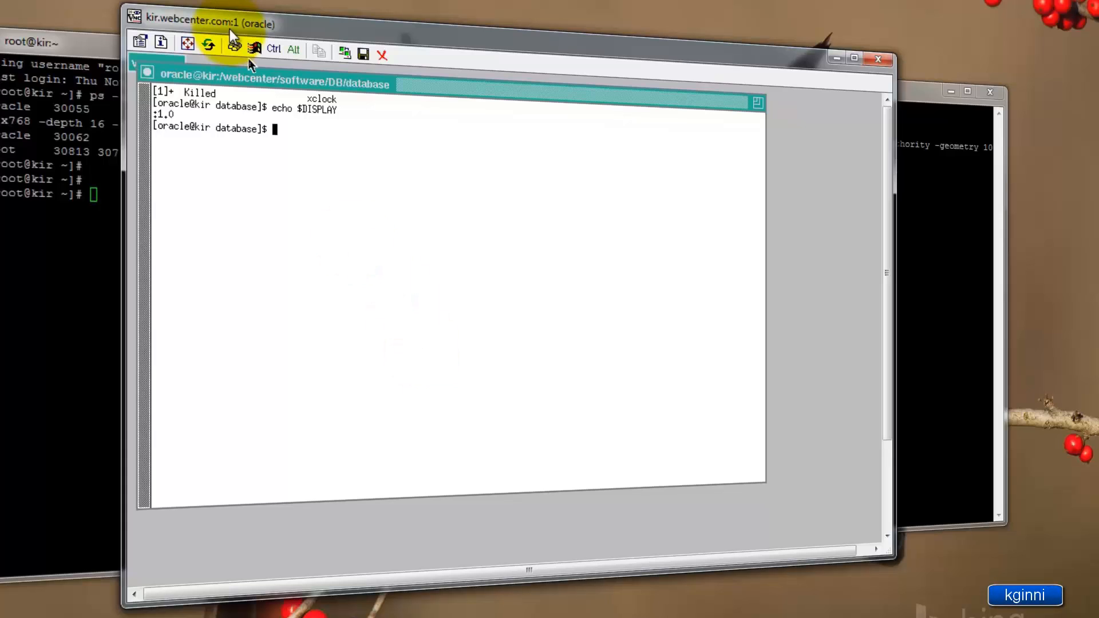
{"action": "left_click", "coordinate": [160, 127]}
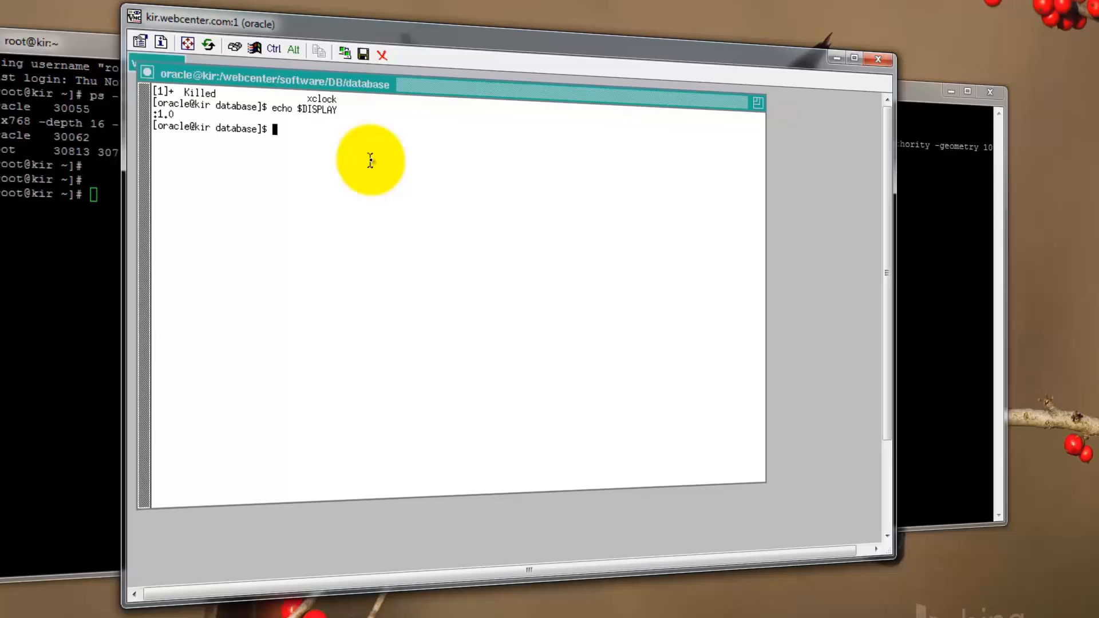
Run ./runInstaller from the database directory to start the Oracle installer.
{"action": "type", "text": "ls run*"}
{"action": "key", "text": "Return"}
{"action": "type", "text": "./"}
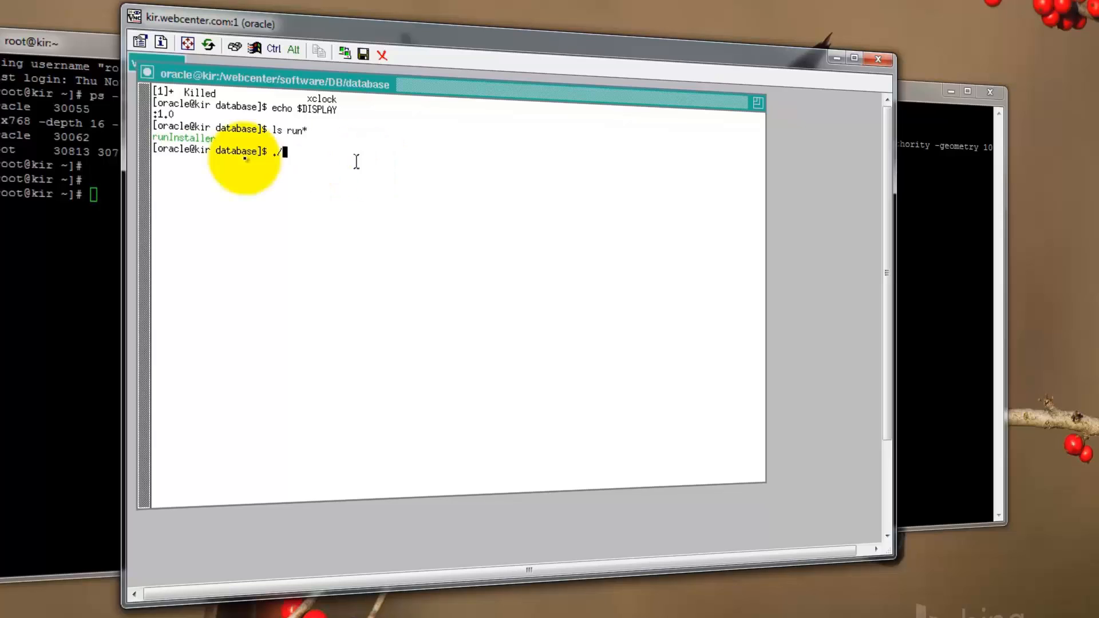
{"action": "double_click", "coordinate": [194, 136]}
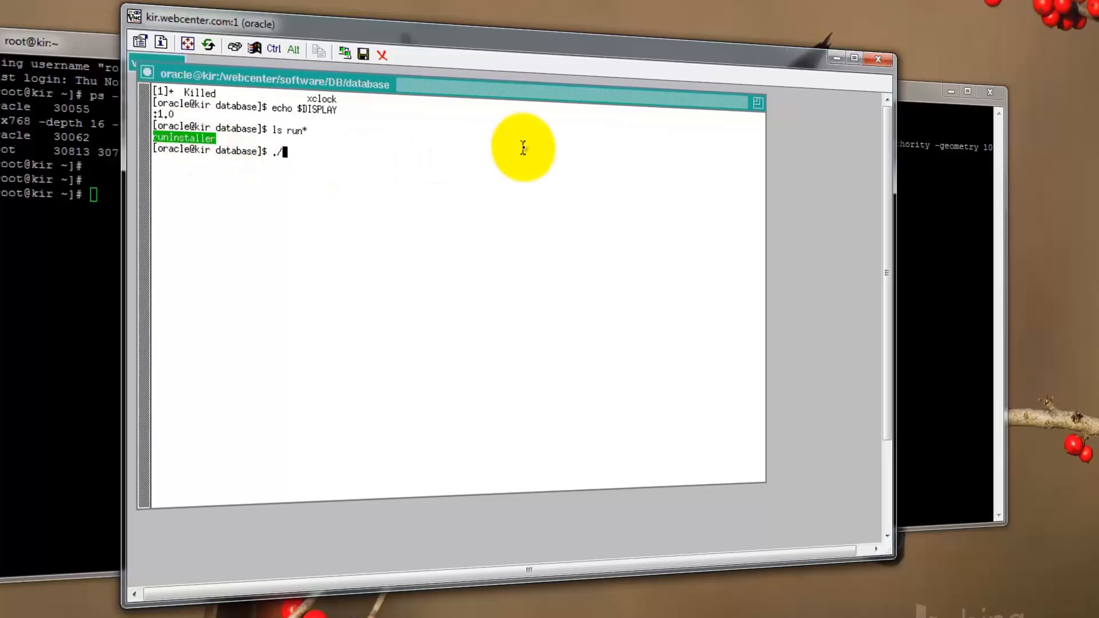
{"action": "middle_click", "coordinate": [523, 148]}
{"action": "key", "text": "Return"}
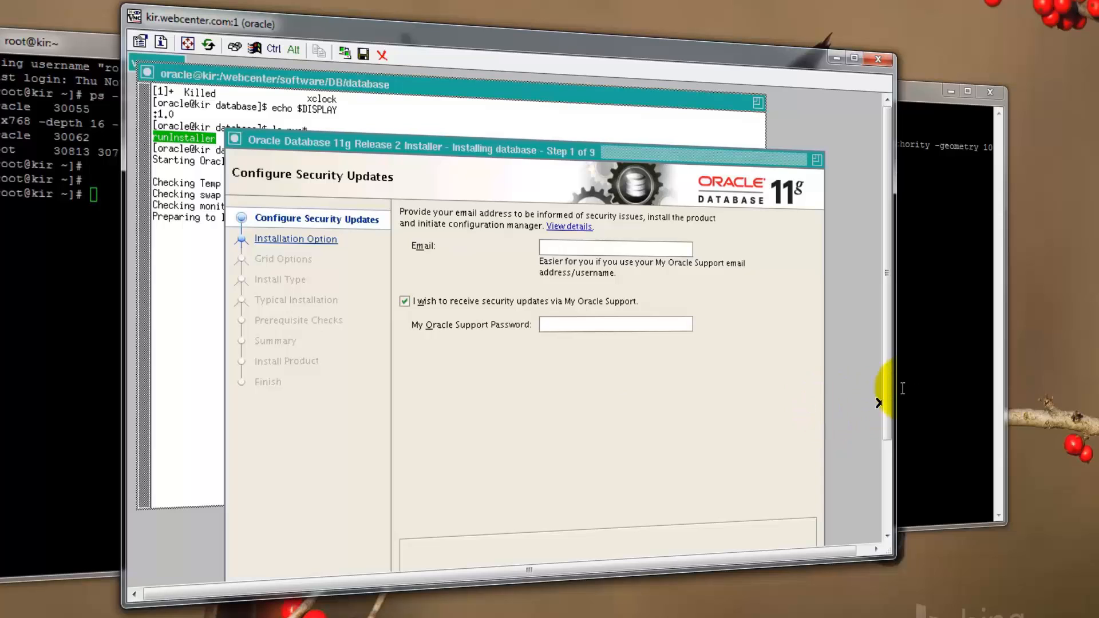
Turn off security updates via My Oracle Support and proceed without an email address.
{"action": "left_click_drag", "start_coordinate": [889, 382], "coordinate": [963, 611]}
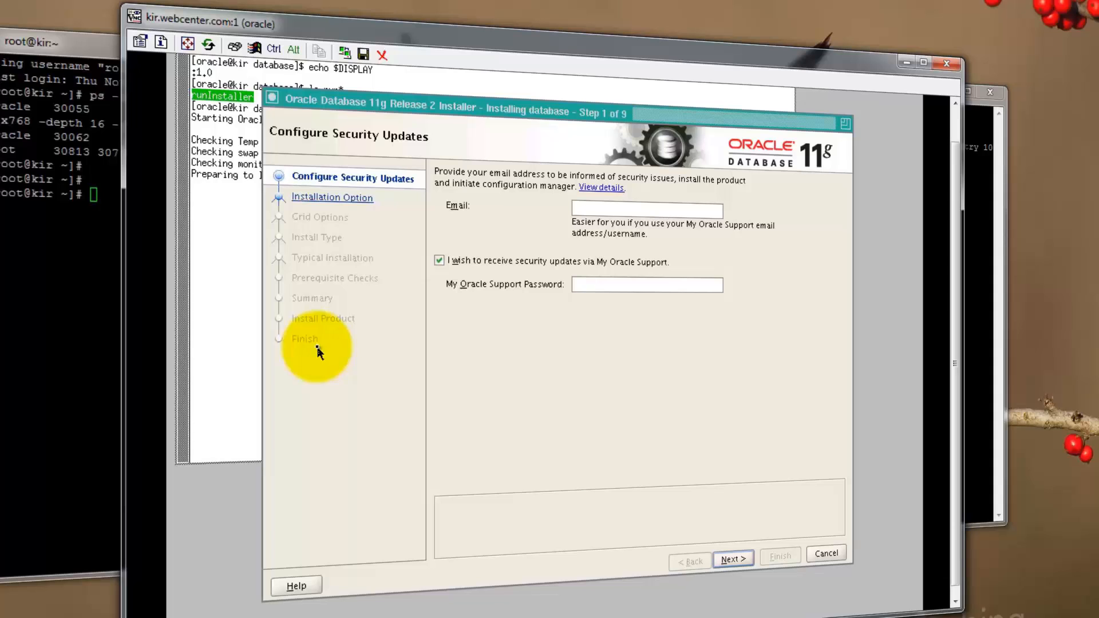
{"action": "left_click", "coordinate": [439, 259]}
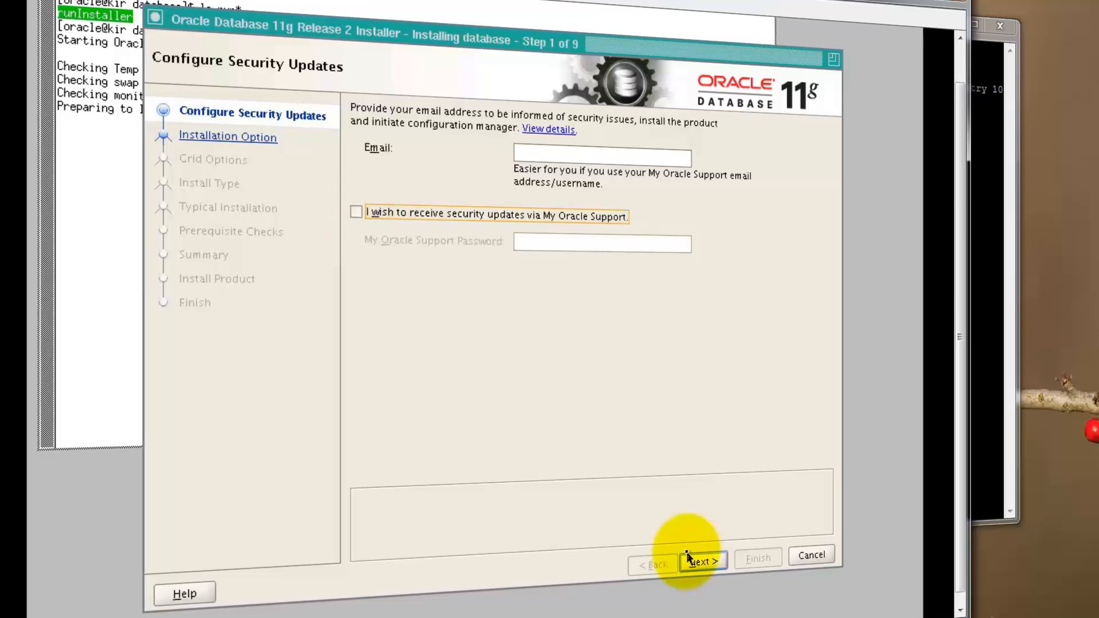
{"action": "left_click", "coordinate": [703, 562]}
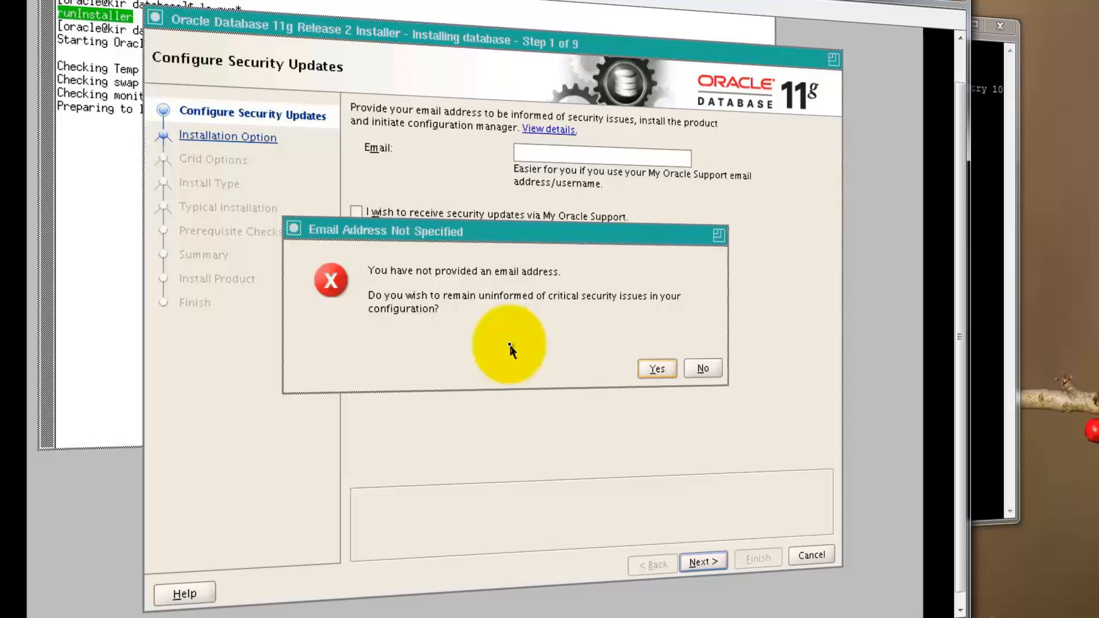
{"action": "left_click", "coordinate": [658, 371]}
Choose Install database software only, then accept single instance database installation.
{"action": "left_click", "coordinate": [365, 170]}
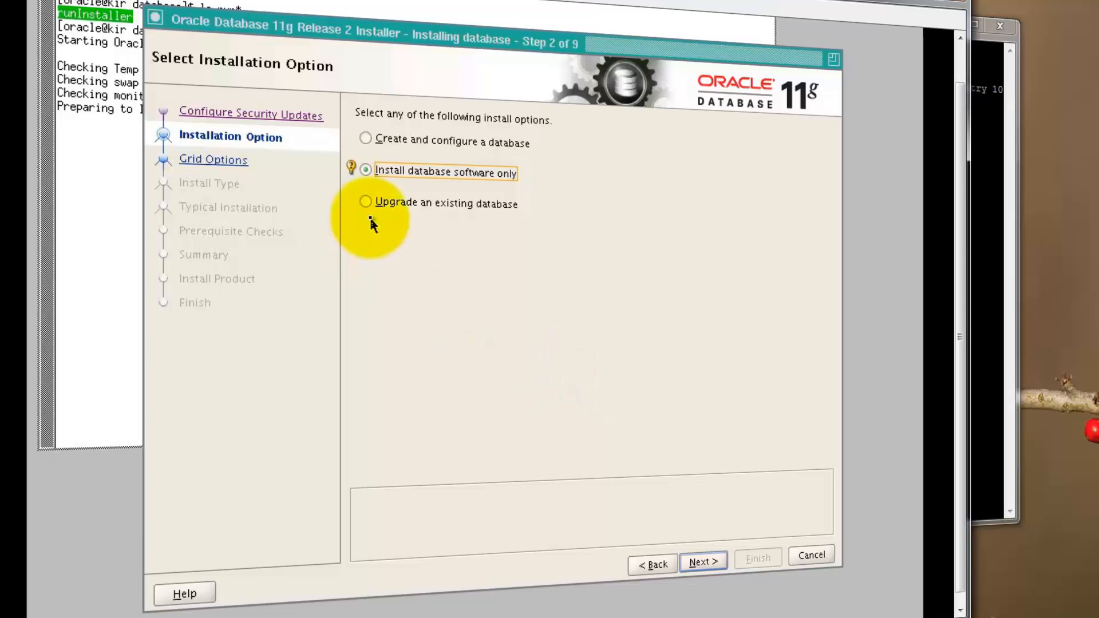
{"action": "left_click", "coordinate": [702, 563]}
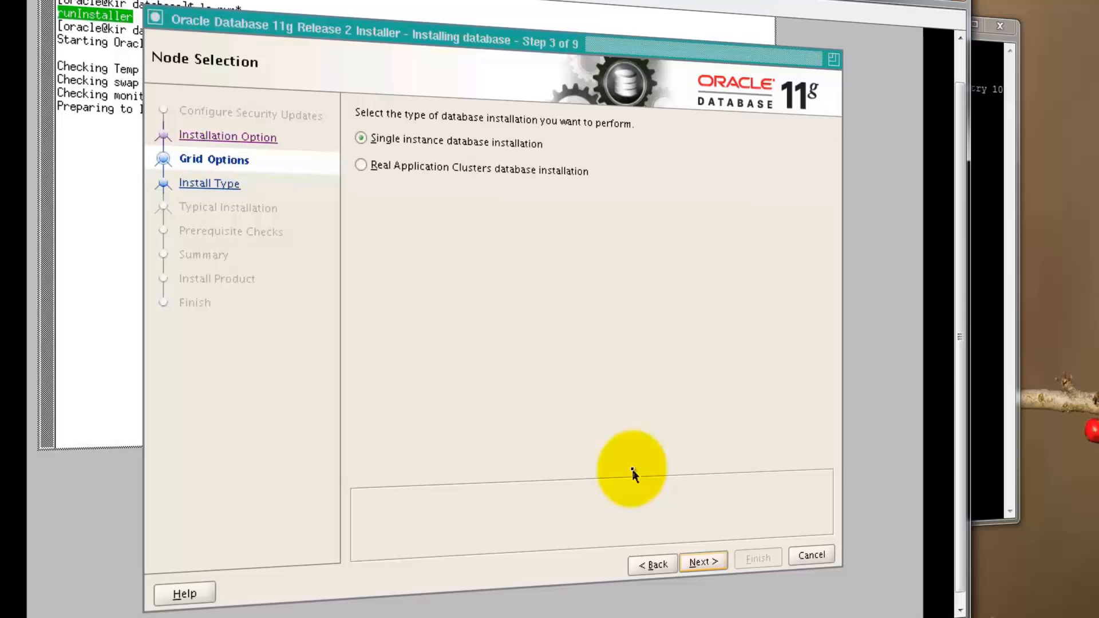
{"action": "left_click", "coordinate": [699, 561]}
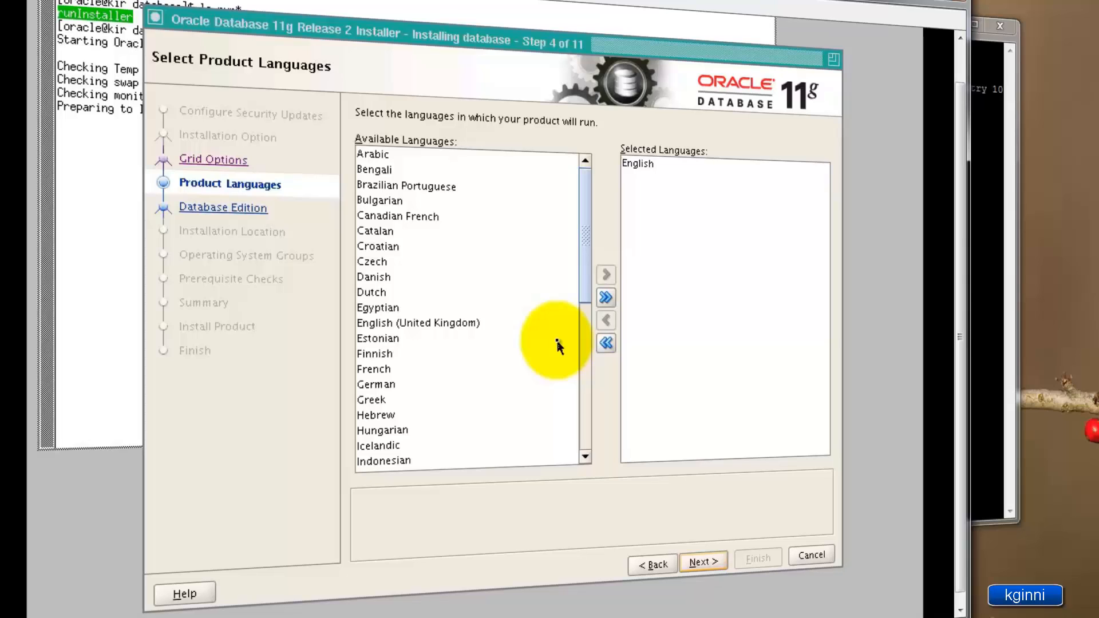
Add Latvian to the selected product languages and remove it again.
{"action": "left_click", "coordinate": [652, 165]}
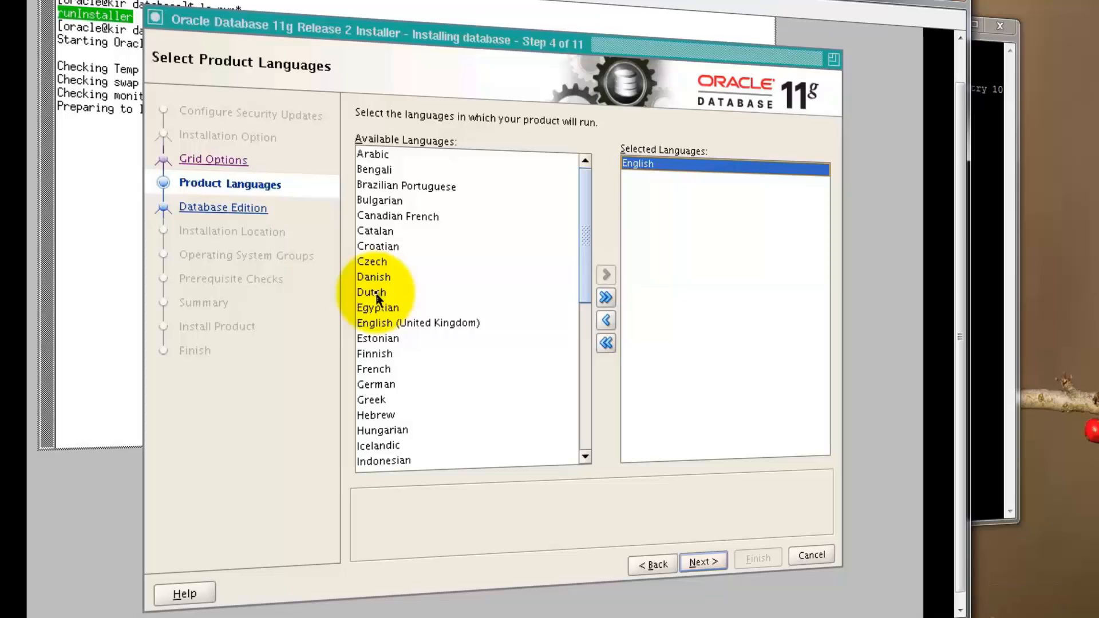
{"action": "left_click_drag", "start_coordinate": [586, 223], "coordinate": [594, 398]}
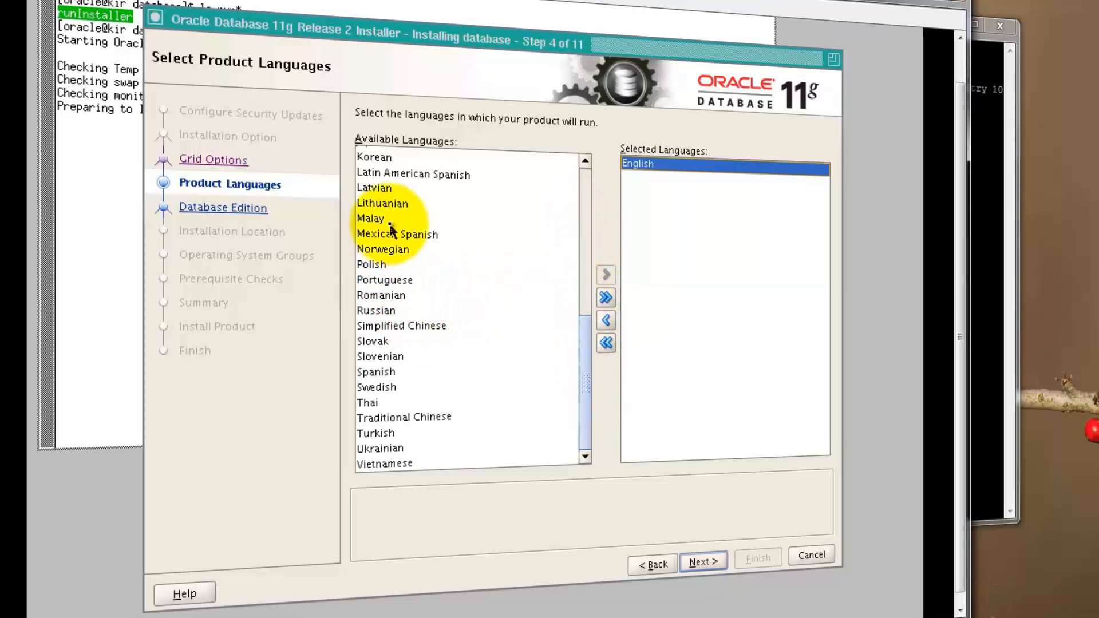
{"action": "left_click", "coordinate": [388, 197]}
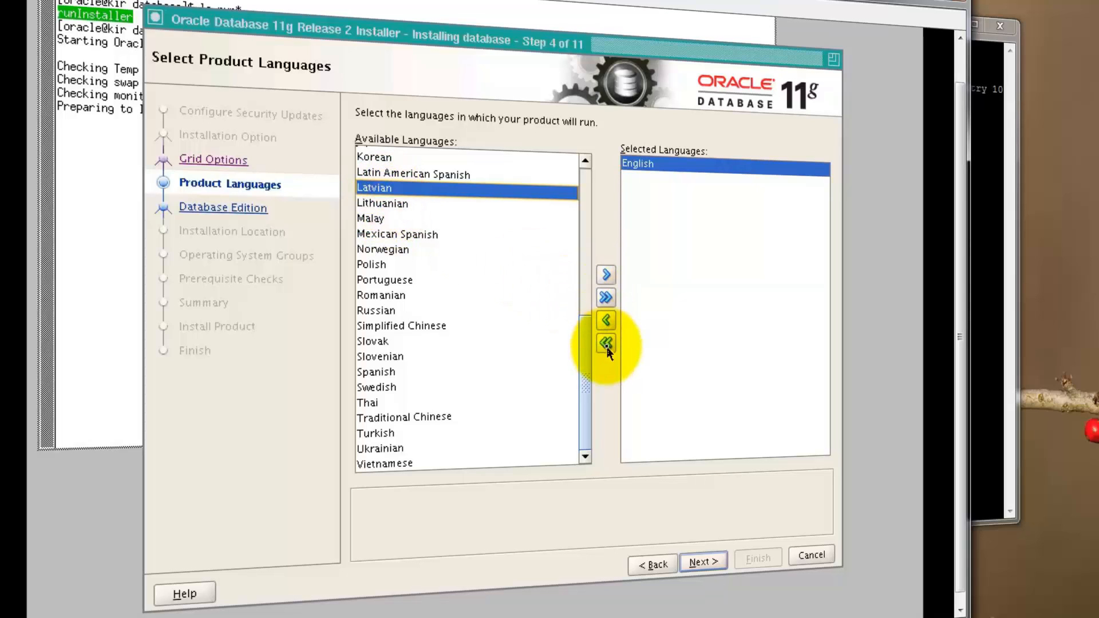
{"action": "left_click", "coordinate": [606, 275]}
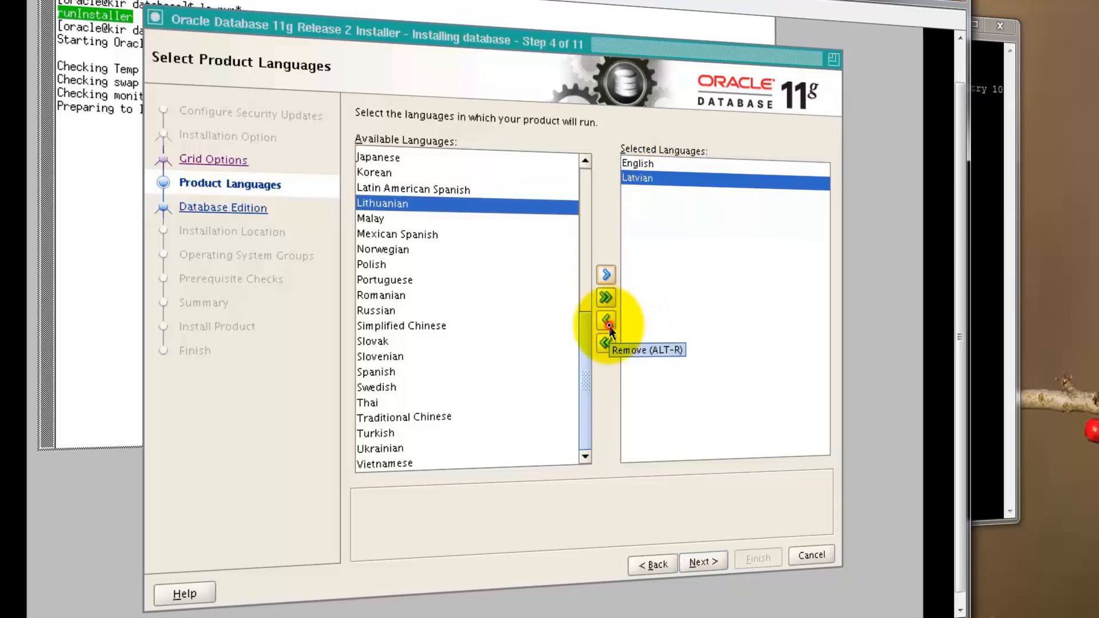
{"action": "left_click", "coordinate": [608, 326]}
Keep English as the only product language and continue to the database edition page.
{"action": "left_click", "coordinate": [640, 165]}
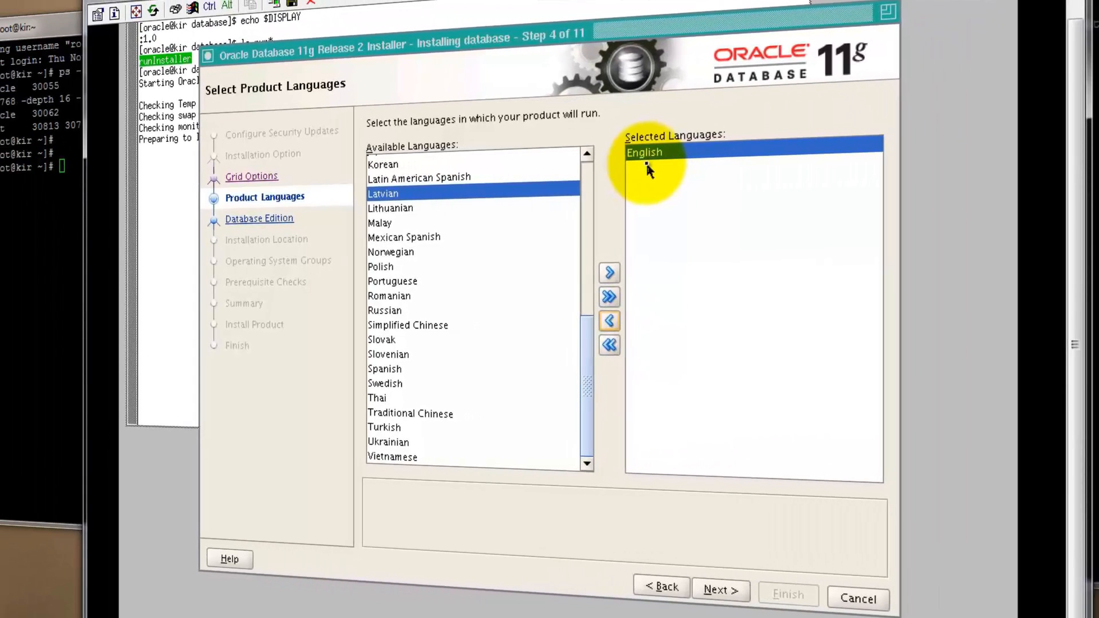
{"action": "left_click", "coordinate": [716, 591]}
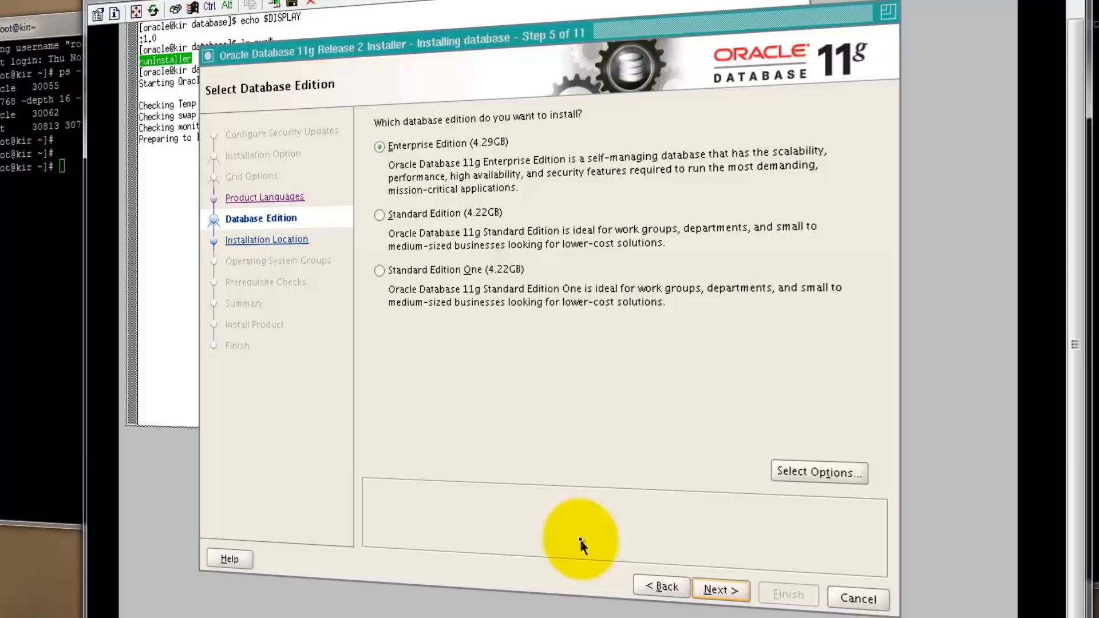
Keep Enterprise Edition and the default Oracle base and software locations, continuing to the inventory page.
{"action": "left_click", "coordinate": [718, 591]}
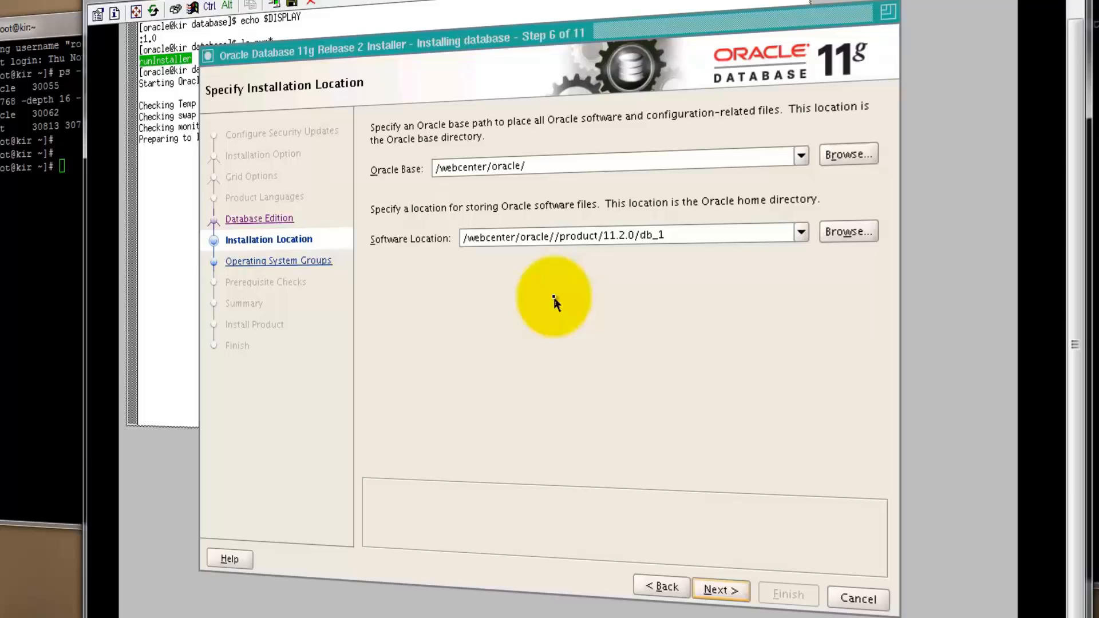
{"action": "left_click", "coordinate": [845, 163]}
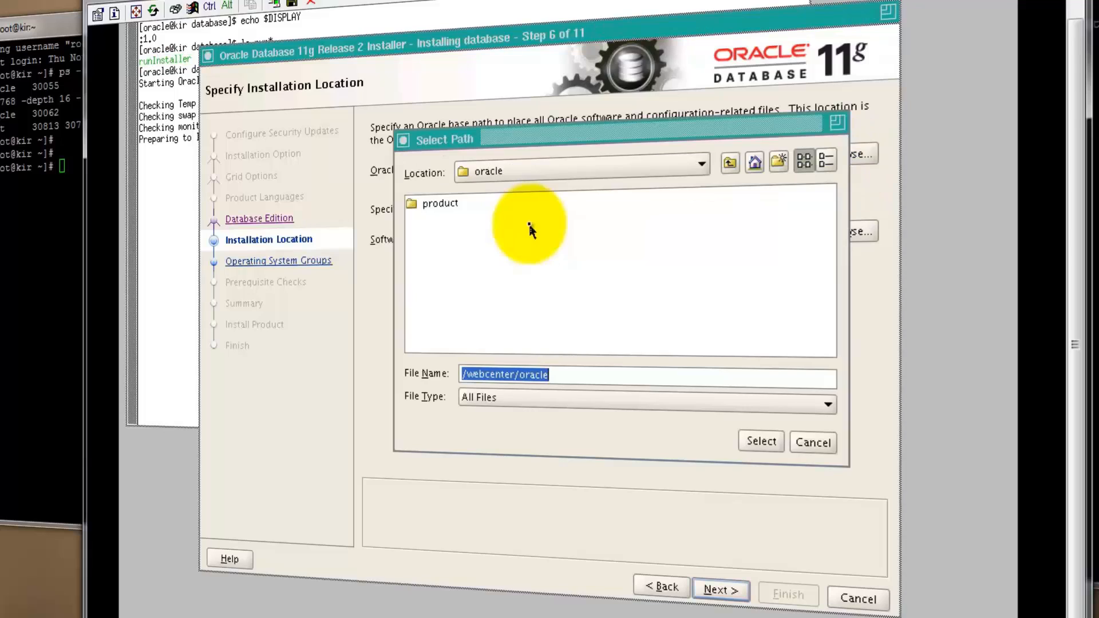
{"action": "left_click", "coordinate": [813, 443]}
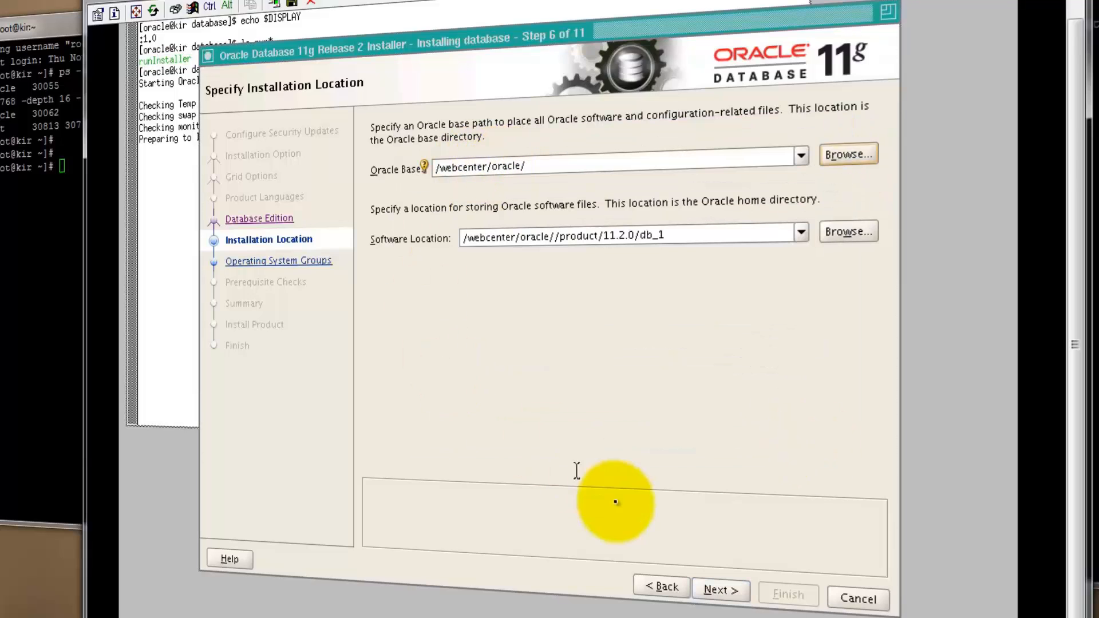
{"action": "left_click", "coordinate": [720, 590]}
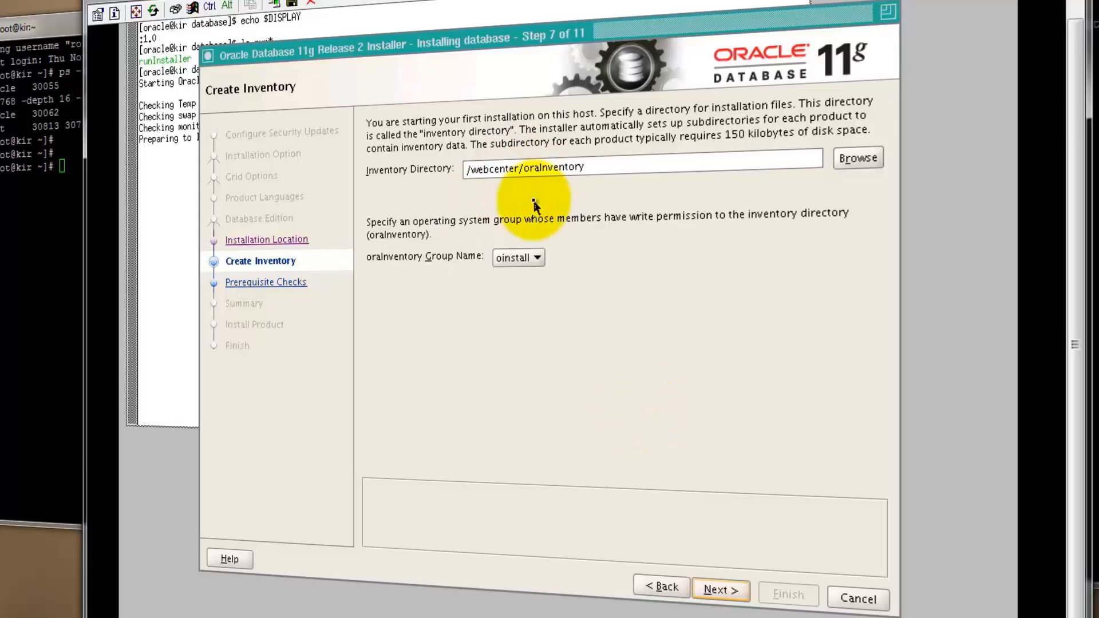
Set the oraInventory group name to dba and continue.
{"action": "left_click", "coordinate": [518, 259]}
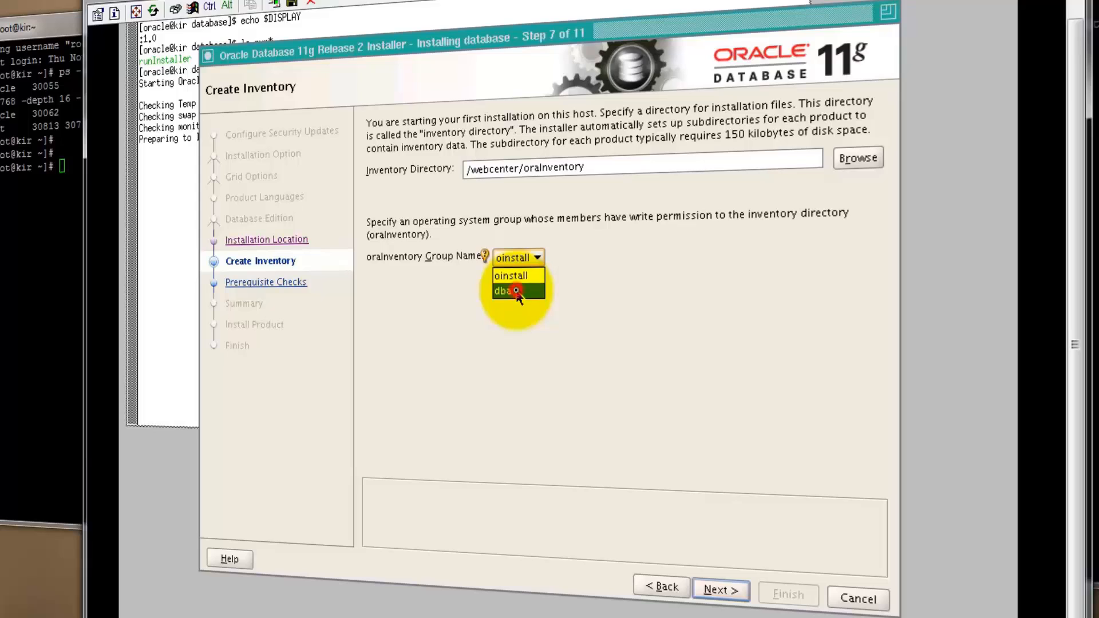
{"action": "left_click", "coordinate": [516, 291]}
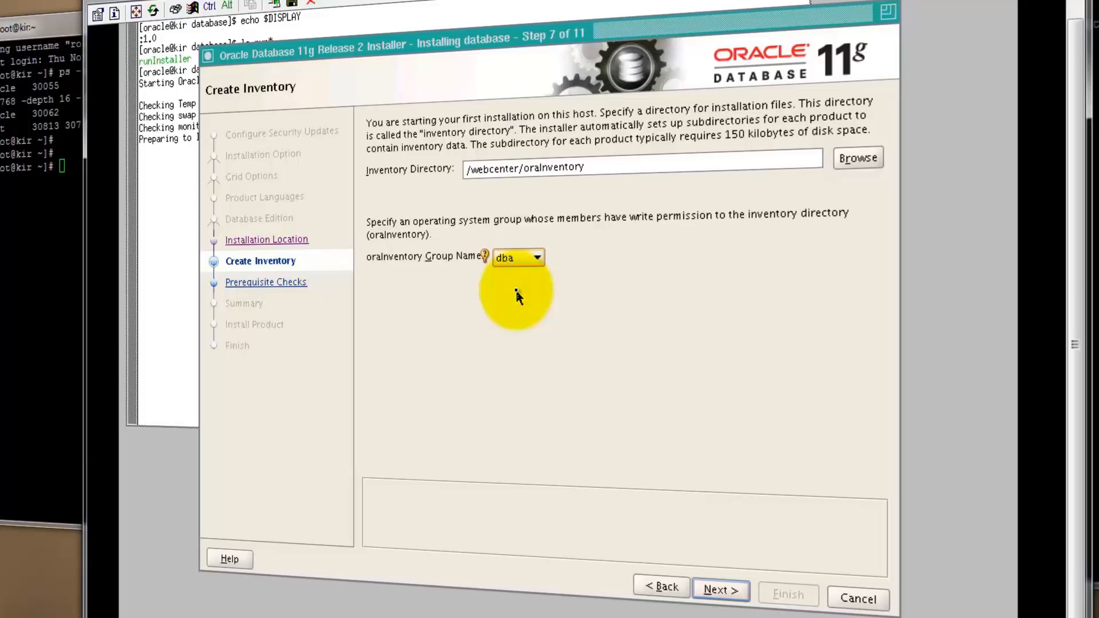
{"action": "left_click", "coordinate": [720, 589]}
Set the Database Operator (OSOPER) group to dba and continue.
{"action": "left_click", "coordinate": [598, 210]}
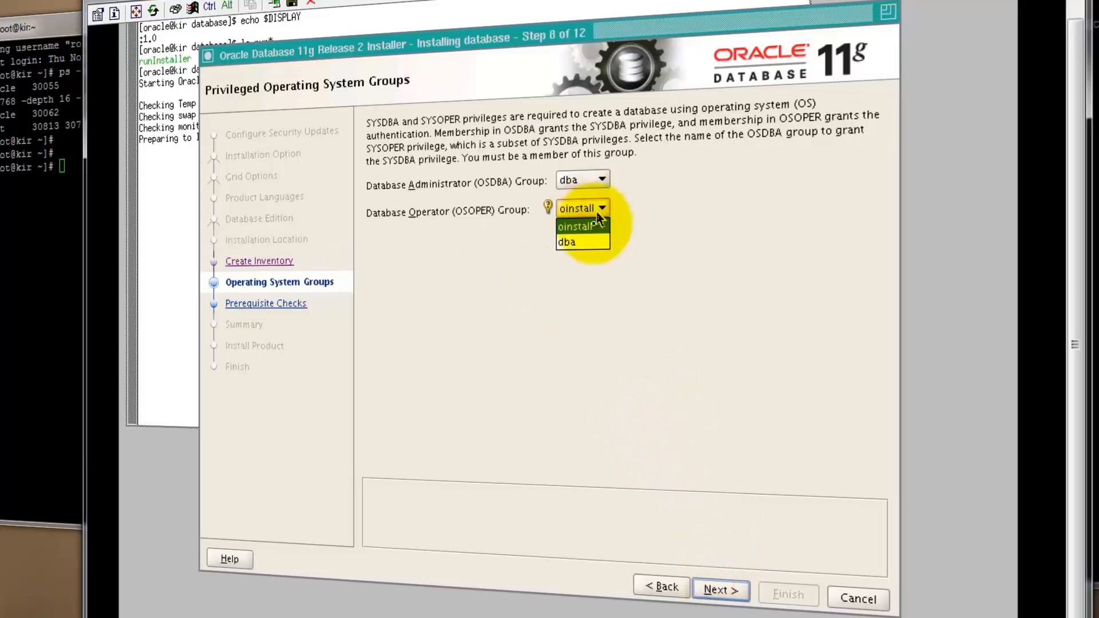
{"action": "left_click", "coordinate": [578, 242]}
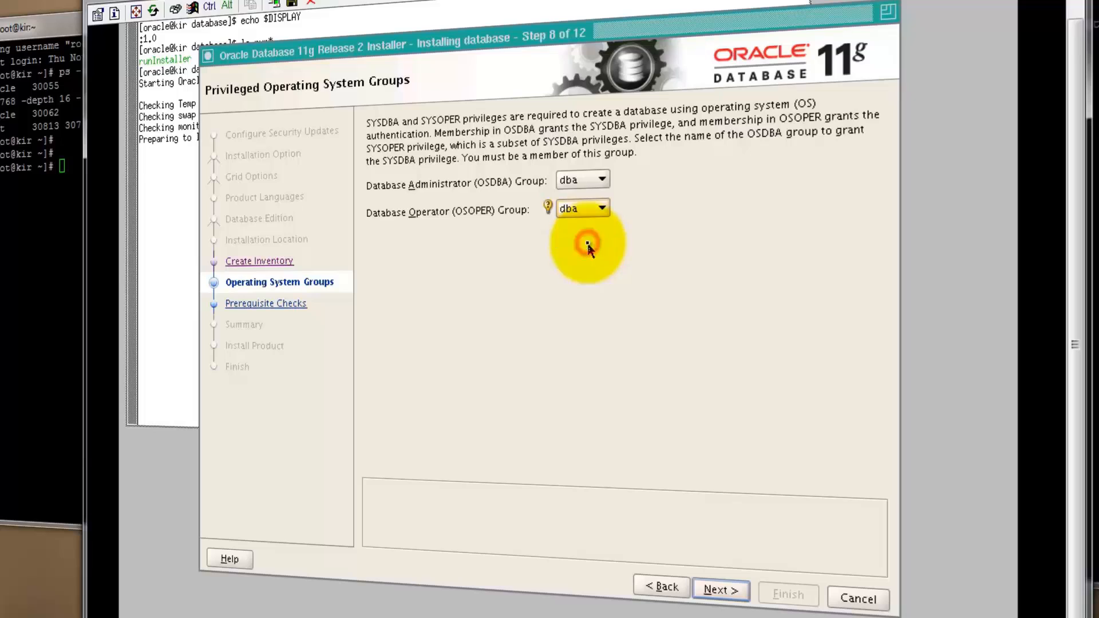
{"action": "left_click", "coordinate": [736, 592]}
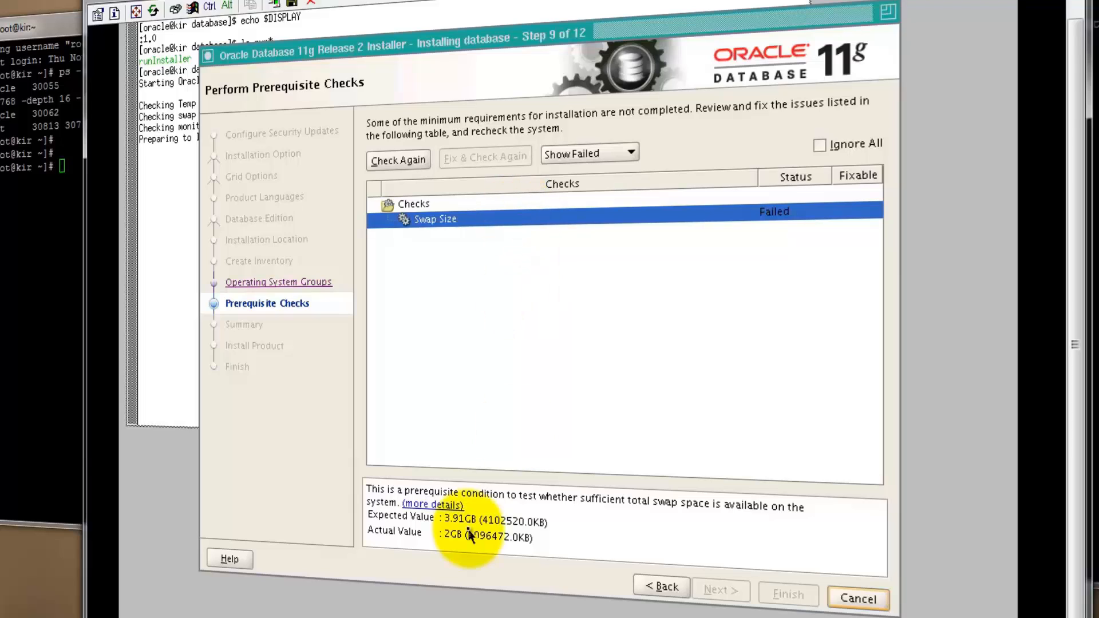
Ignore all failed prerequisite checks and continue to the summary.
{"action": "left_click", "coordinate": [819, 146]}
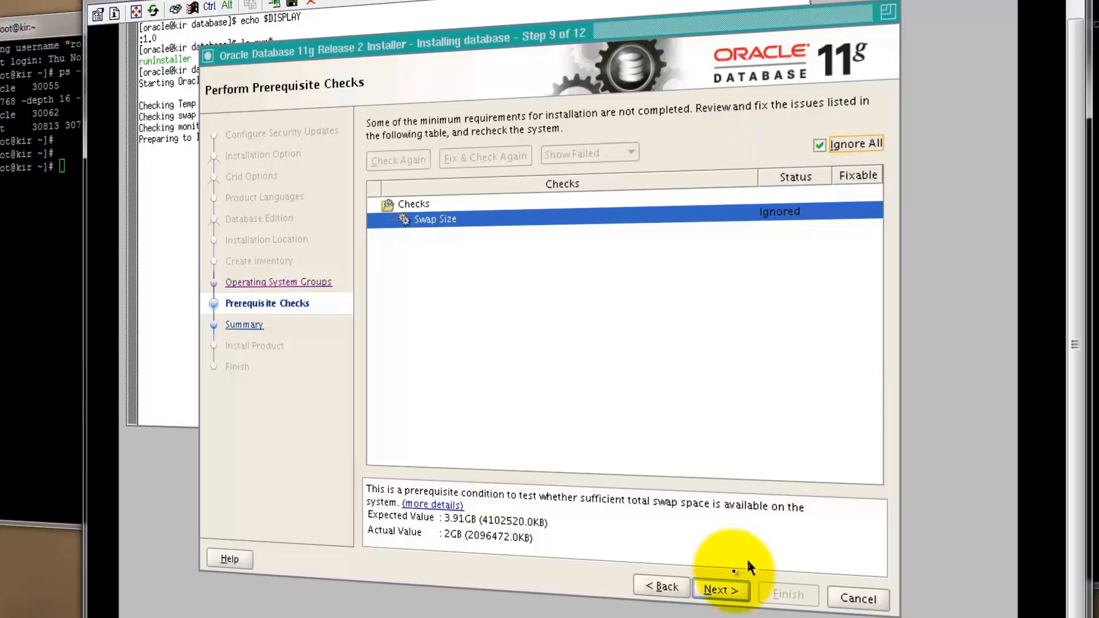
{"action": "left_click", "coordinate": [720, 590]}
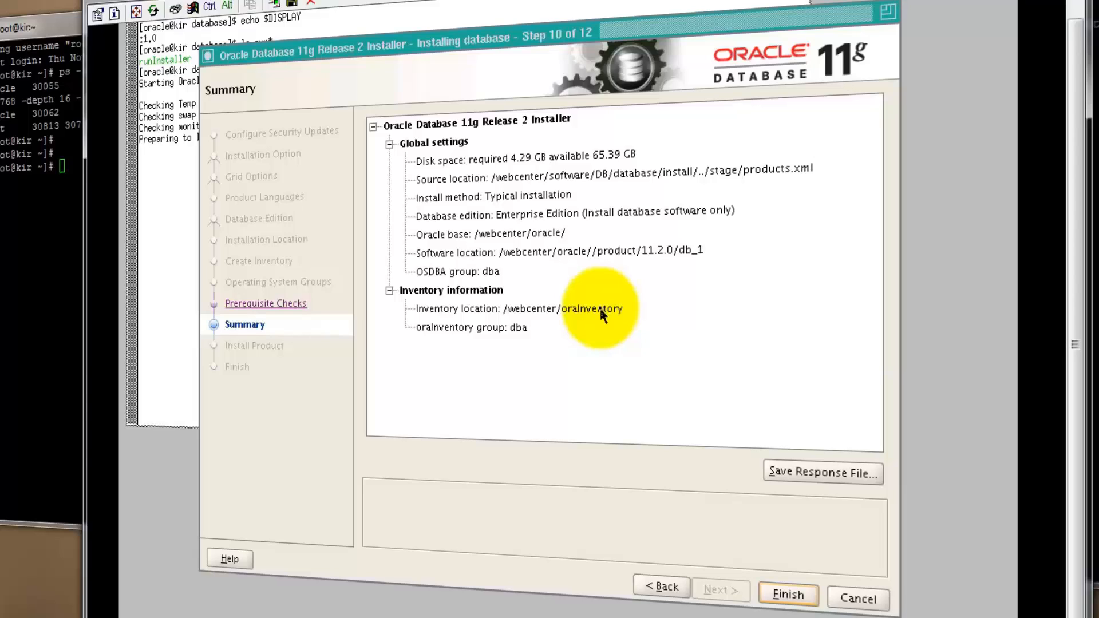
Open the response file save dialog, cancel it, and finish to start the installation.
{"action": "left_click", "coordinate": [796, 474]}
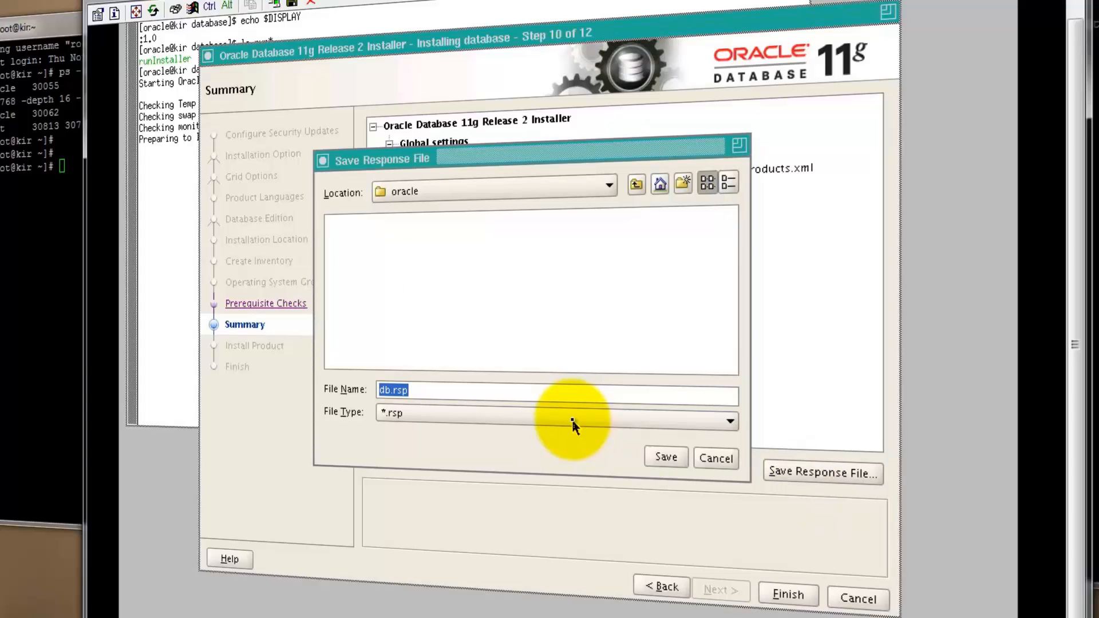
{"action": "left_click", "coordinate": [704, 461]}
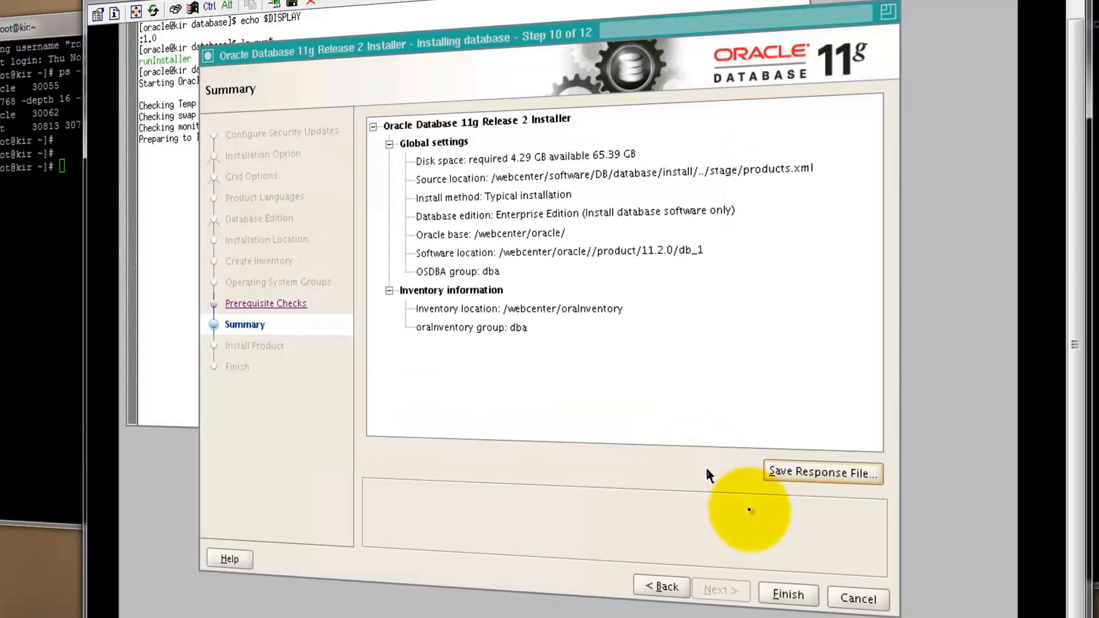
{"action": "left_click", "coordinate": [787, 597]}
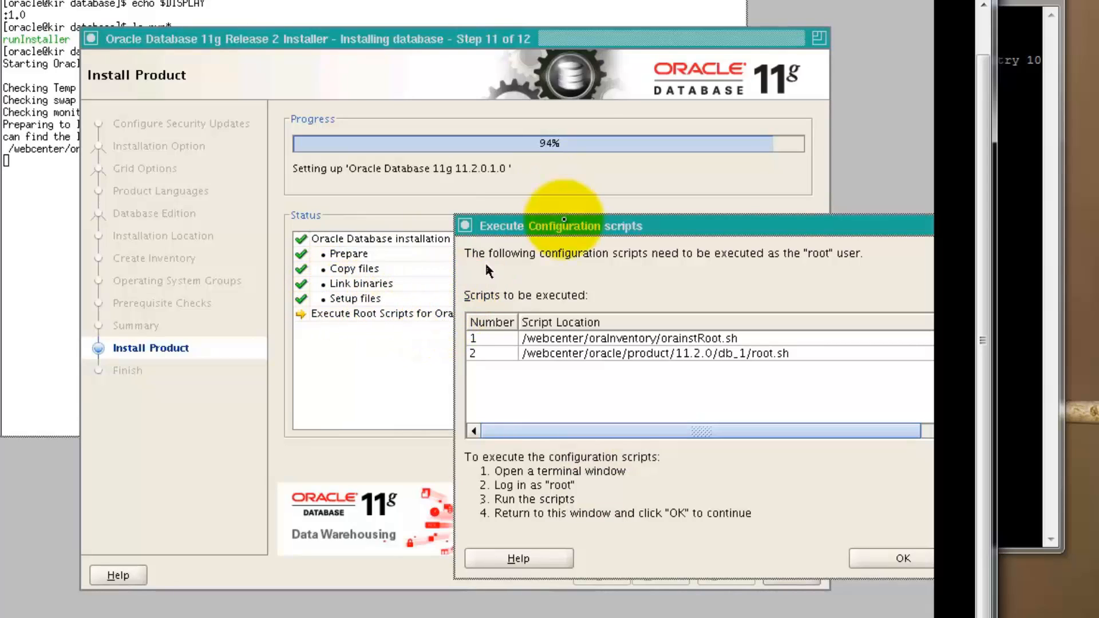
Copy the orainstRoot.sh script path and run it with sh in the root terminal.
{"action": "left_click", "coordinate": [563, 225]}
{"action": "left_click_drag", "start_coordinate": [564, 226], "coordinate": [450, 244]}
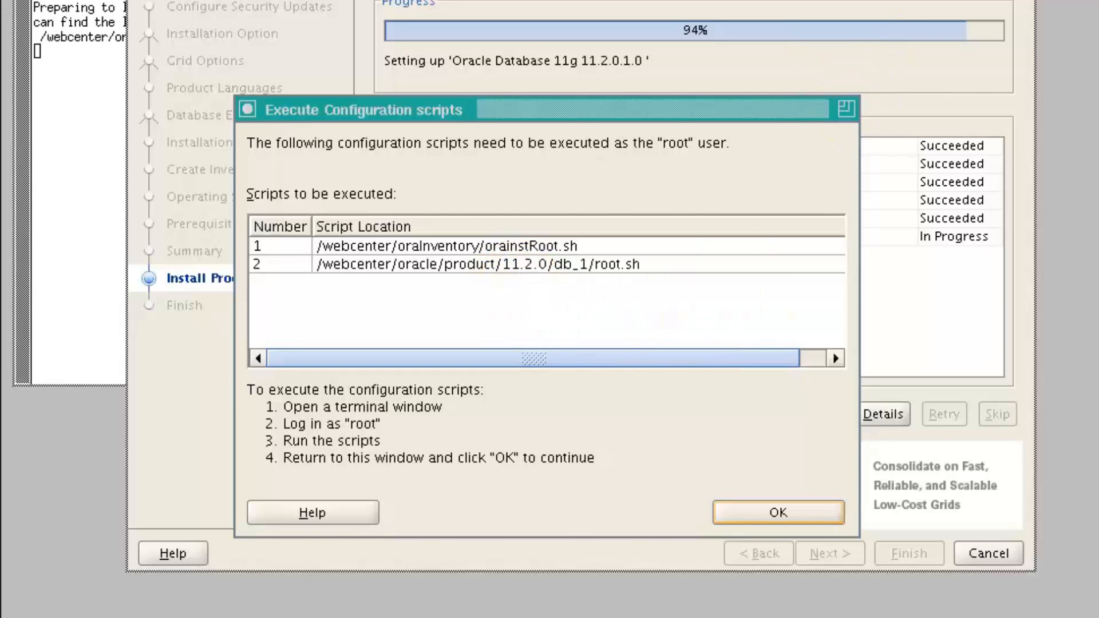
{"action": "left_click_drag", "start_coordinate": [78, 0], "coordinate": [109, 353]}
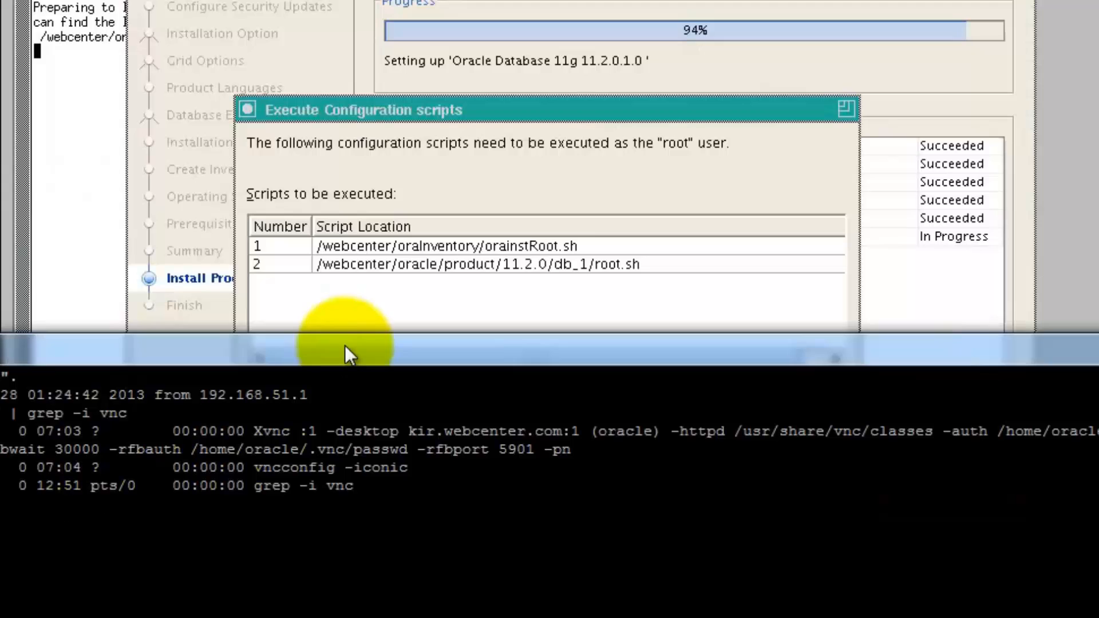
{"action": "left_click", "coordinate": [385, 243]}
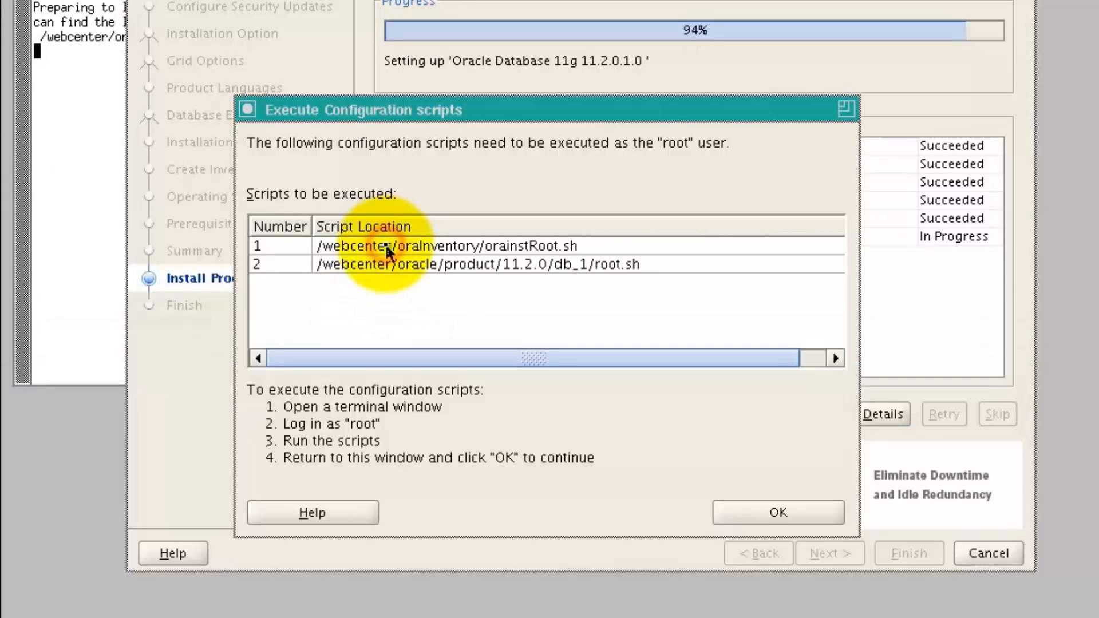
{"action": "left_click_drag", "start_coordinate": [590, 246], "coordinate": [265, 246]}
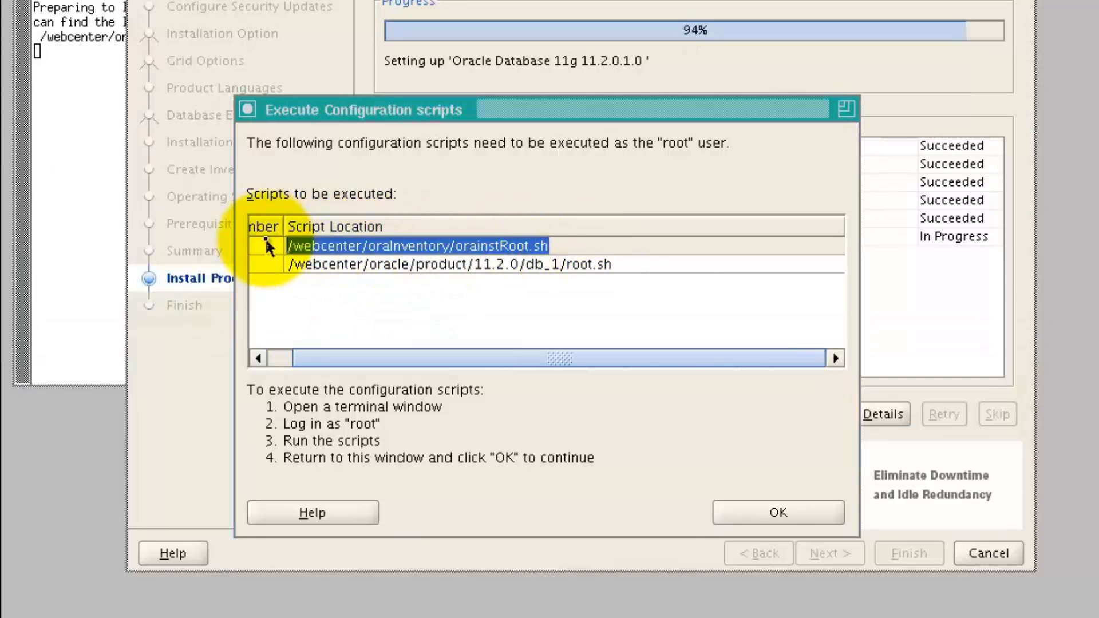
{"action": "left_click", "coordinate": [6, 338]}
{"action": "right_click", "coordinate": [361, 468]}
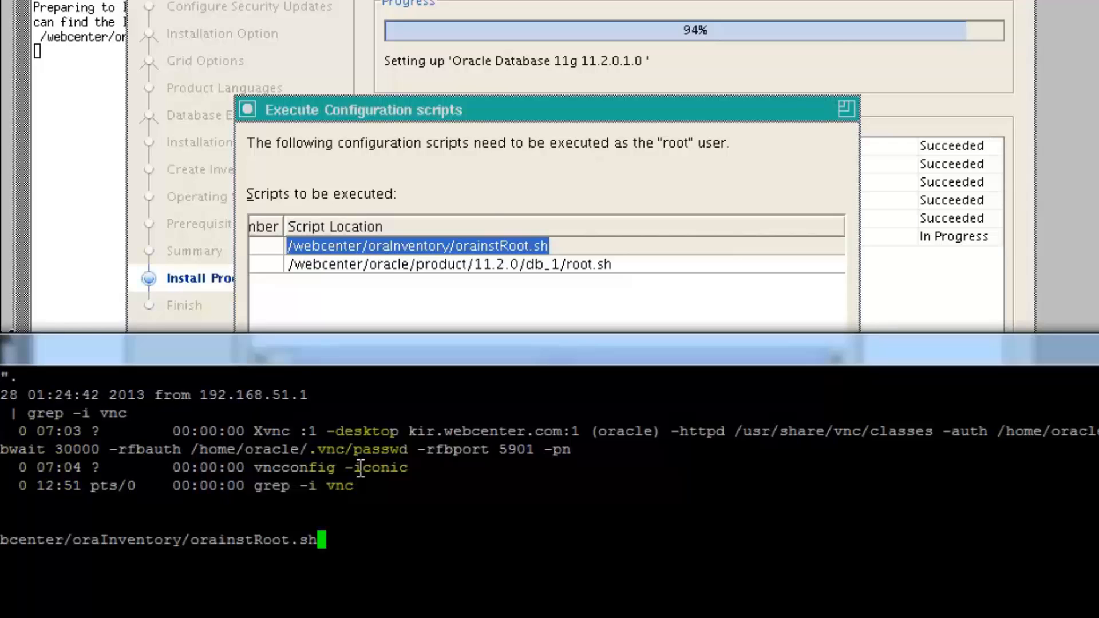
{"action": "key", "text": "Return"}
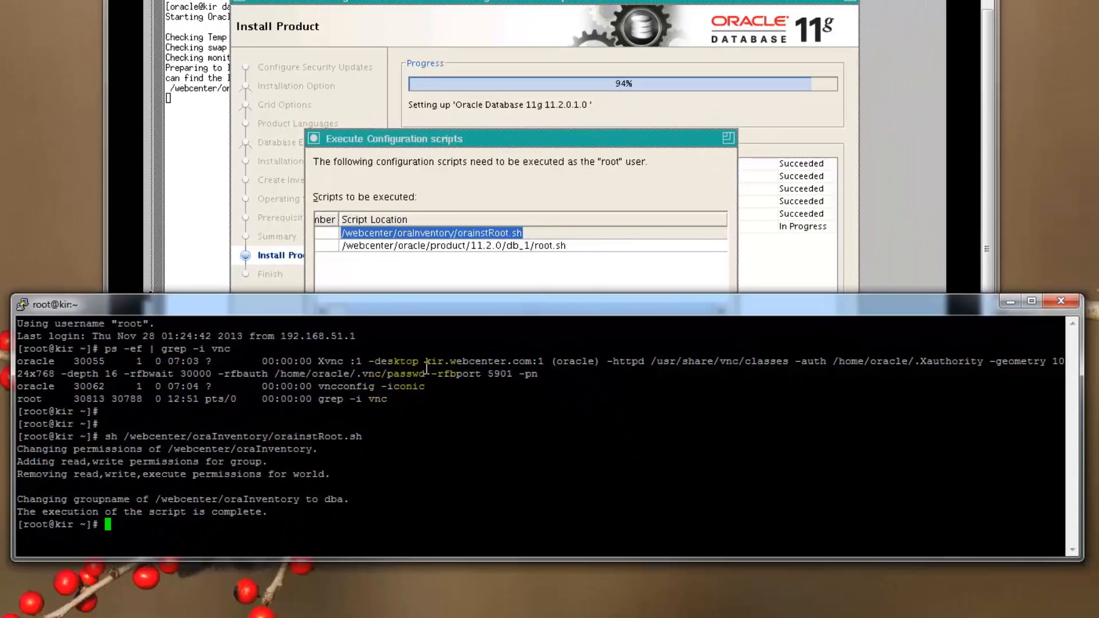
Run the root.sh script as root, accept the default /usr/local/bin directory, and confirm the scripts dialog.
{"action": "left_click", "coordinate": [574, 246]}
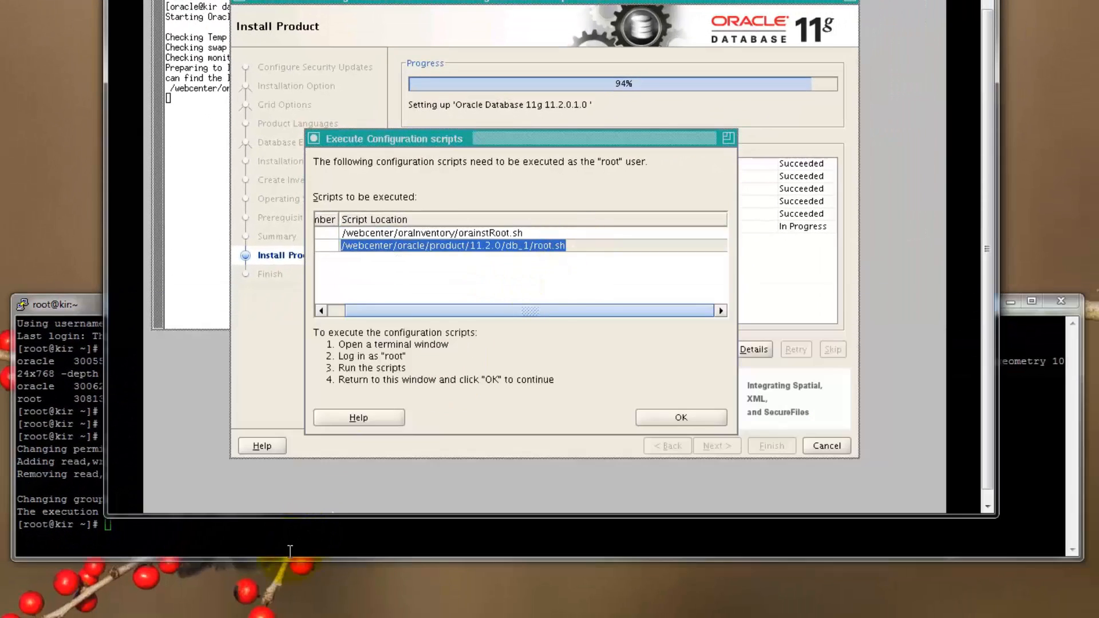
{"action": "left_click", "coordinate": [166, 549]}
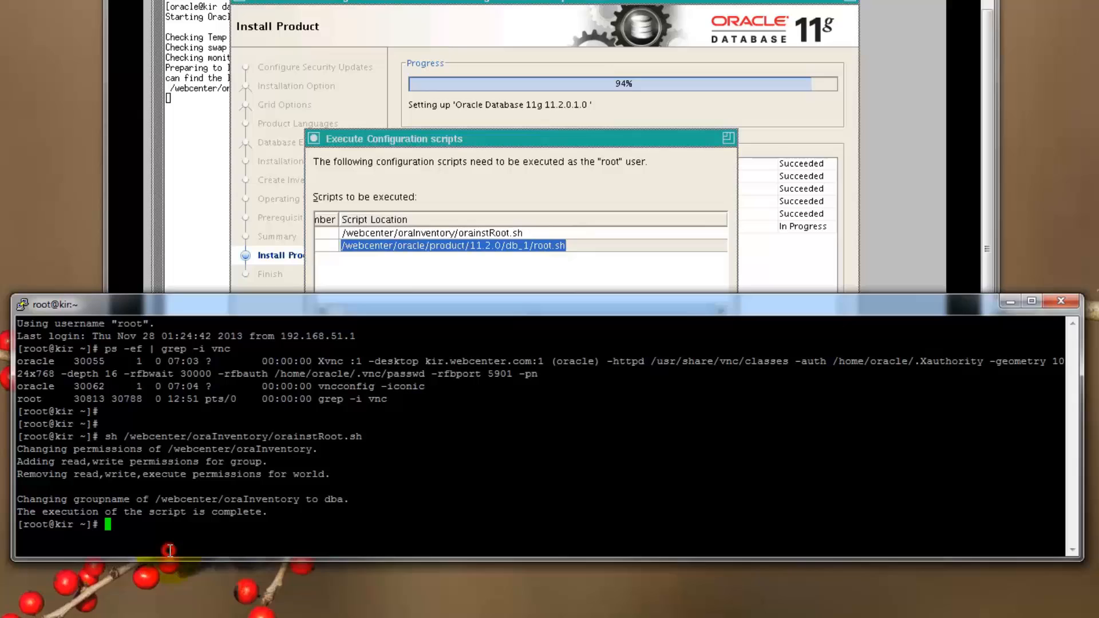
{"action": "key", "text": "Return"}
{"action": "key", "text": "Return"}
{"action": "key", "text": "Return"}
{"action": "type", "text": "sh"}
{"action": "right_click", "coordinate": [217, 477]}
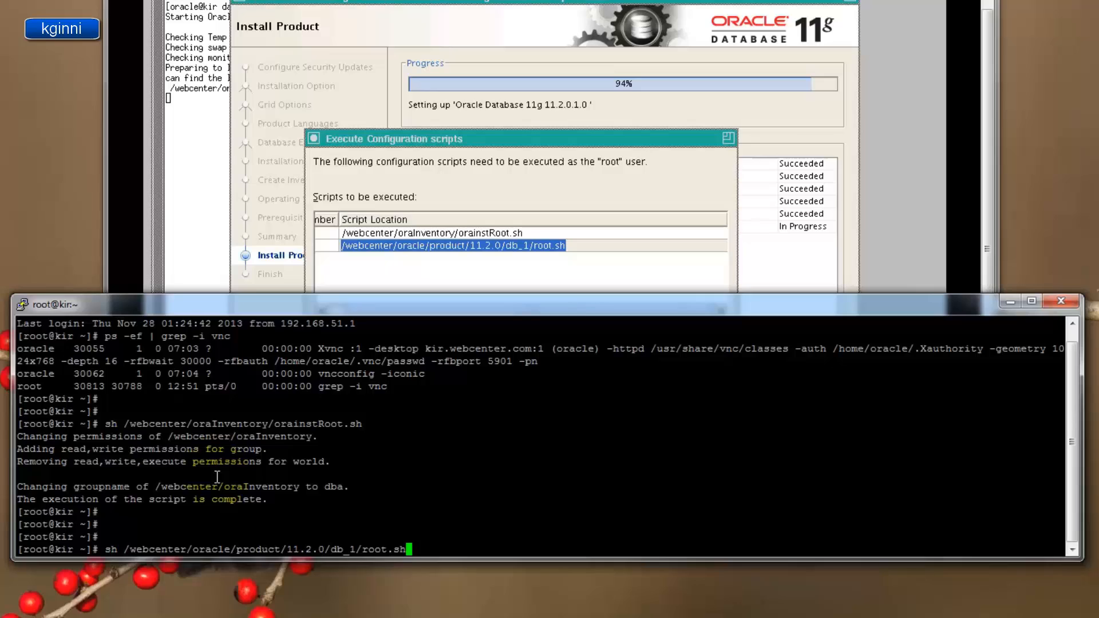
{"action": "key", "text": "Return"}
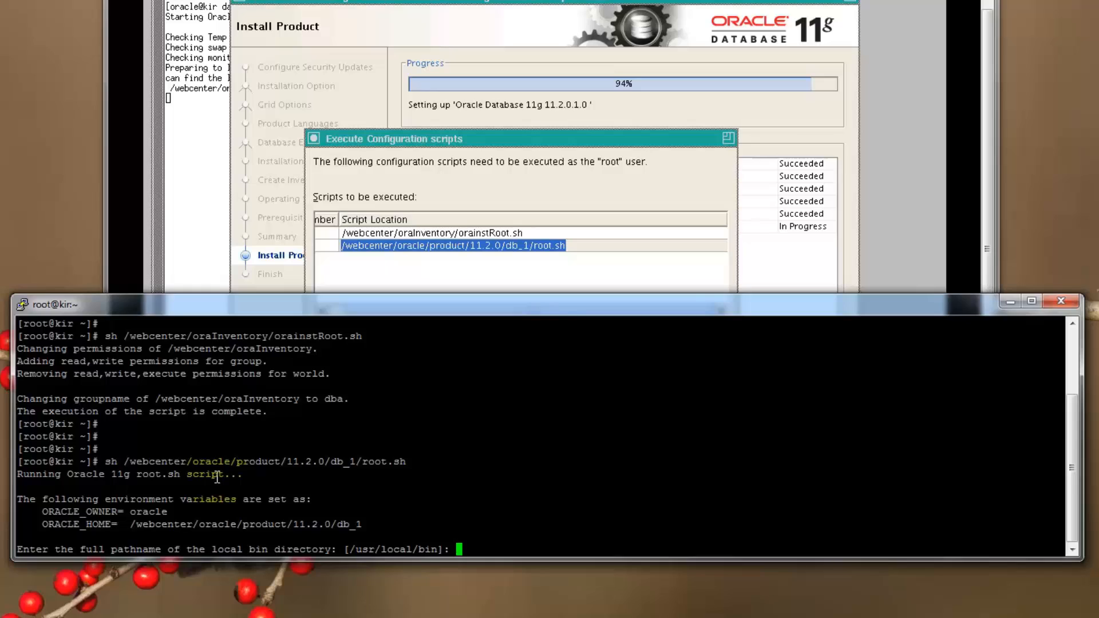
{"action": "key", "text": "Return"}
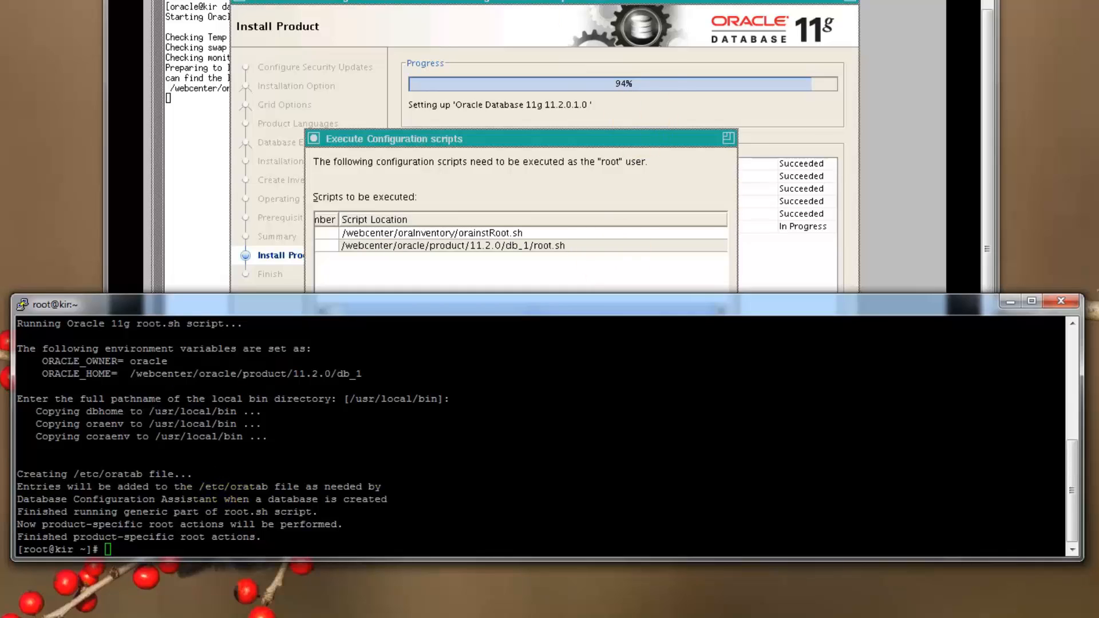
{"action": "left_click", "coordinate": [650, 418]}
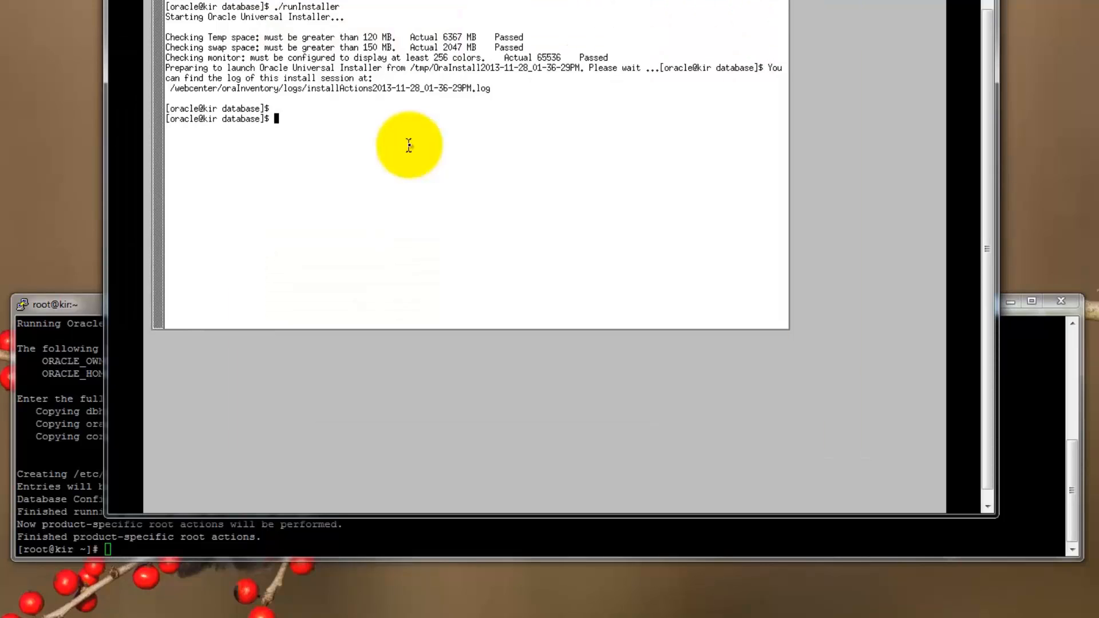
Display the installActions log file with cat piped through more and page through it.
{"action": "left_click_drag", "start_coordinate": [516, 83], "coordinate": [165, 92]}
{"action": "key", "text": "ctrl+c"}
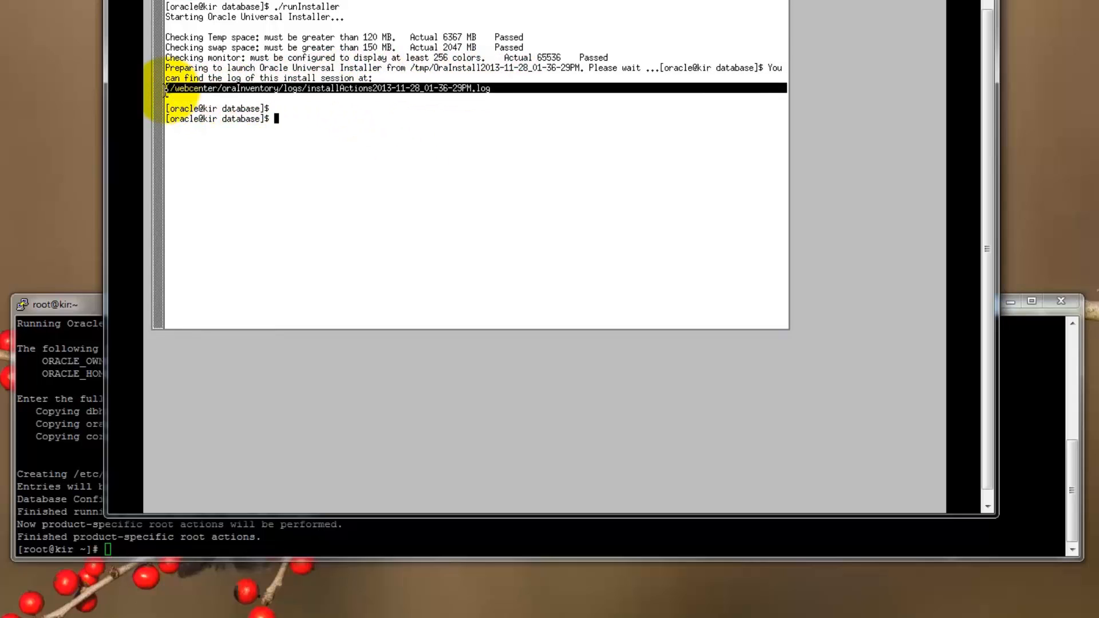
{"action": "type", "text": "cat"}
{"action": "right_click", "coordinate": [491, 88]}
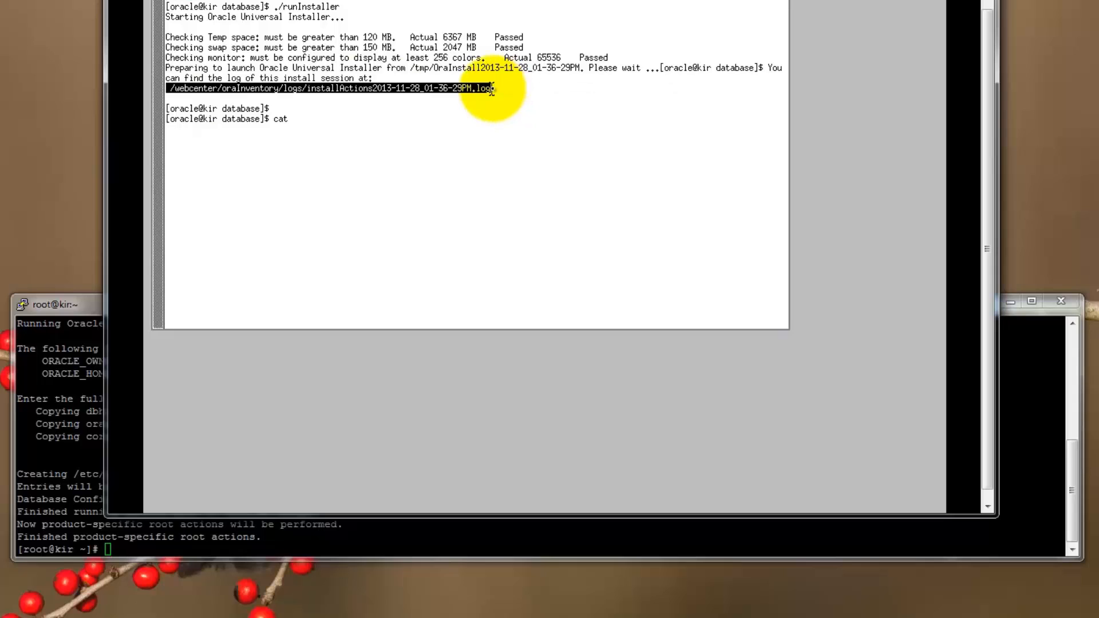
{"action": "middle_click", "coordinate": [491, 89]}
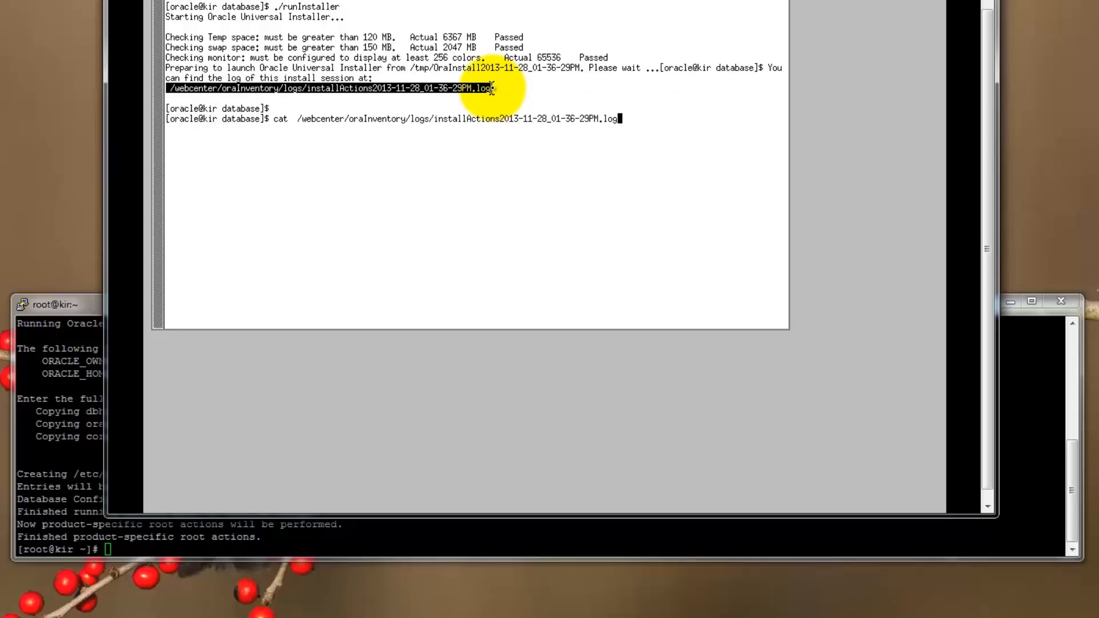
{"action": "type", "text": "| more"}
{"action": "key", "text": "Return"}
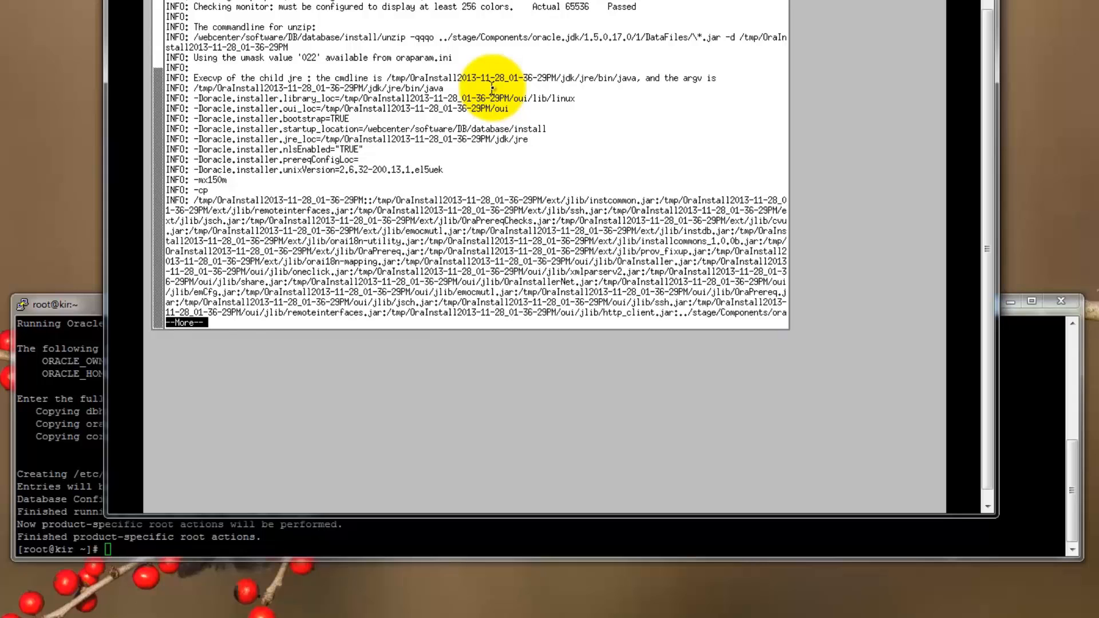
{"action": "key", "text": "space"}
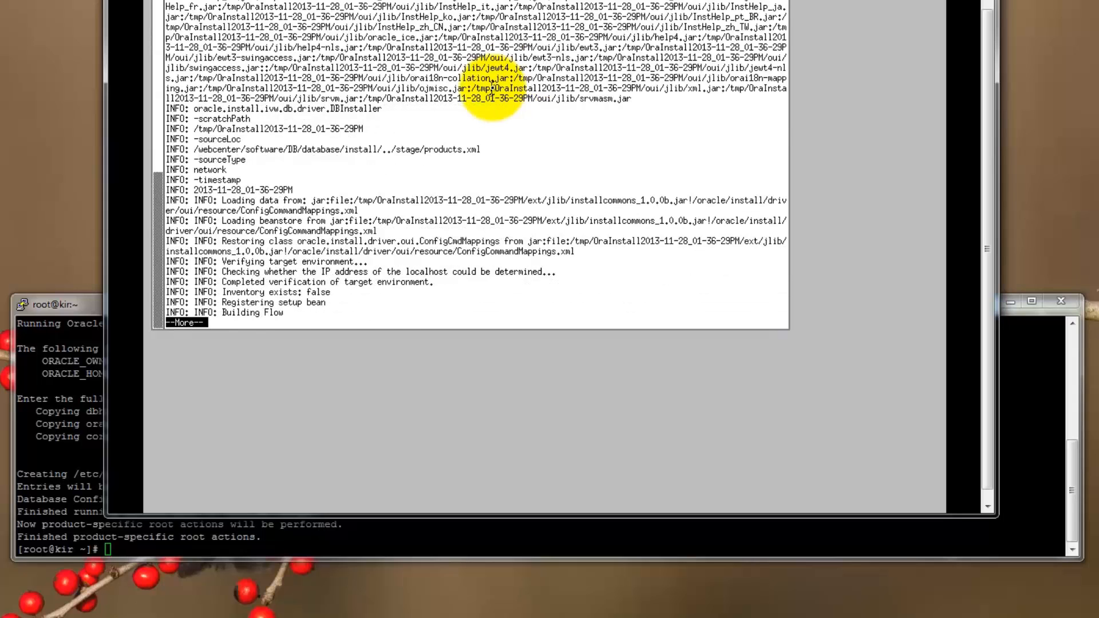
{"action": "key", "text": "space"}
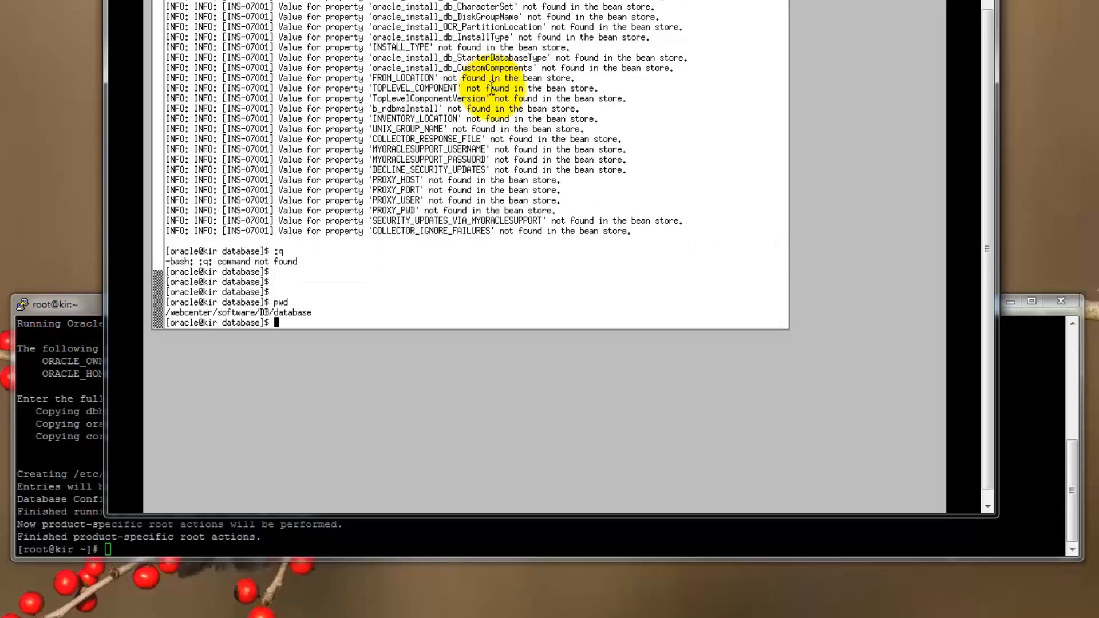
Go up from the database folder to the DB folder, list its contents, then move up to the software folder.
{"action": "type", "text": "cd .."}
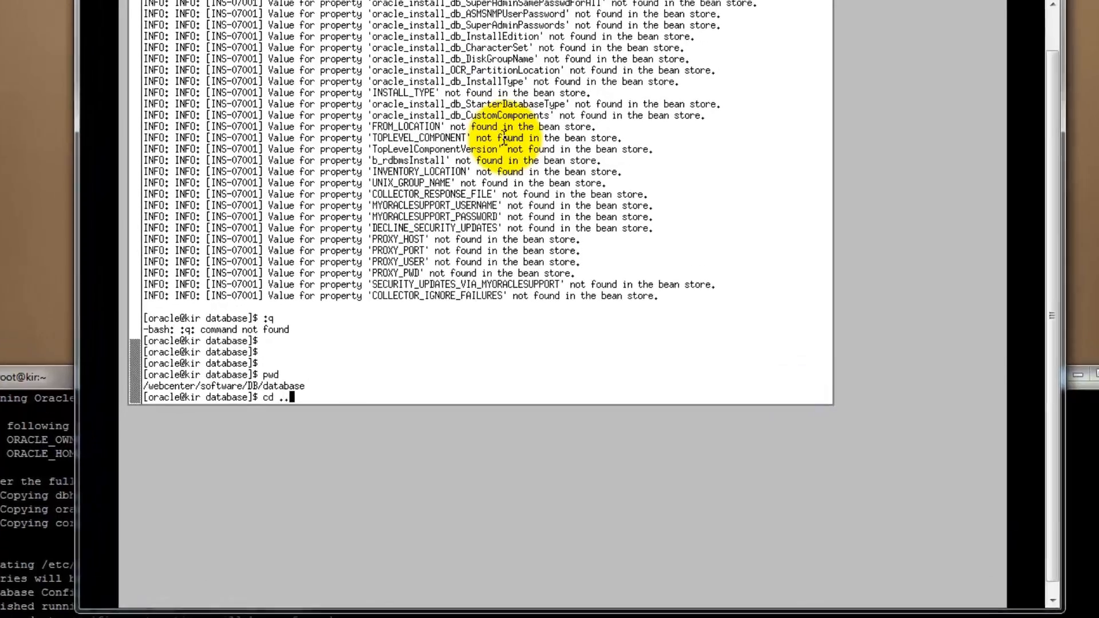
{"action": "key", "text": "Return"}
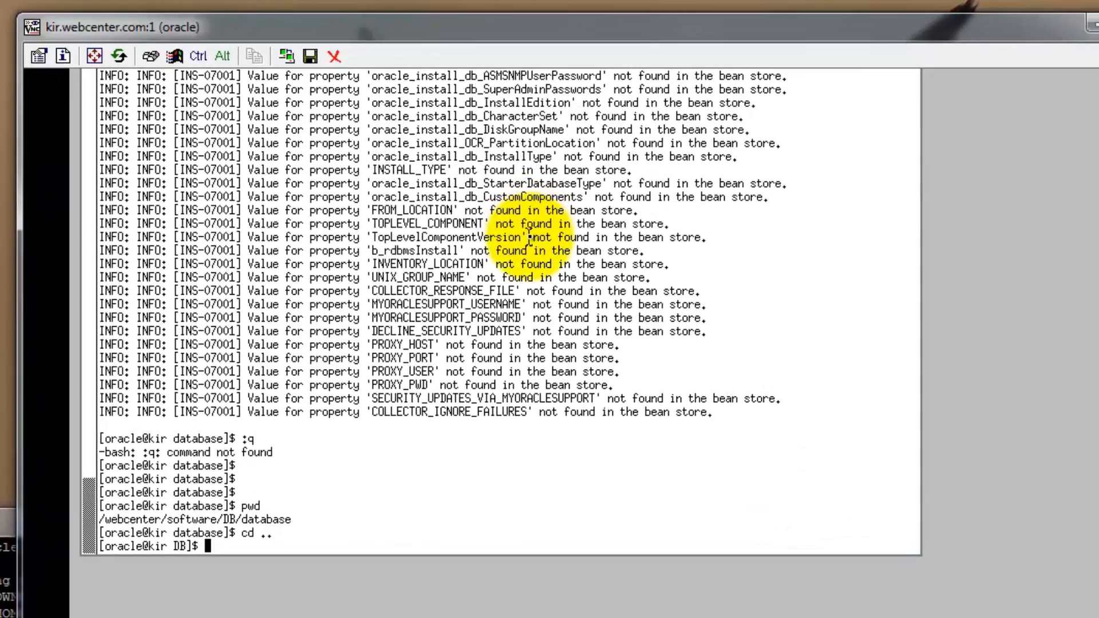
{"action": "type", "text": "ls"}
{"action": "key", "text": "Return"}
{"action": "type", "text": "cd .."}
{"action": "key", "text": "Return"}
List the software folder, change to its parent /webcenter directory, and list that directory's contents.
{"action": "type", "text": "ls"}
{"action": "key", "text": "Return"}
{"action": "type", "text": "c"}
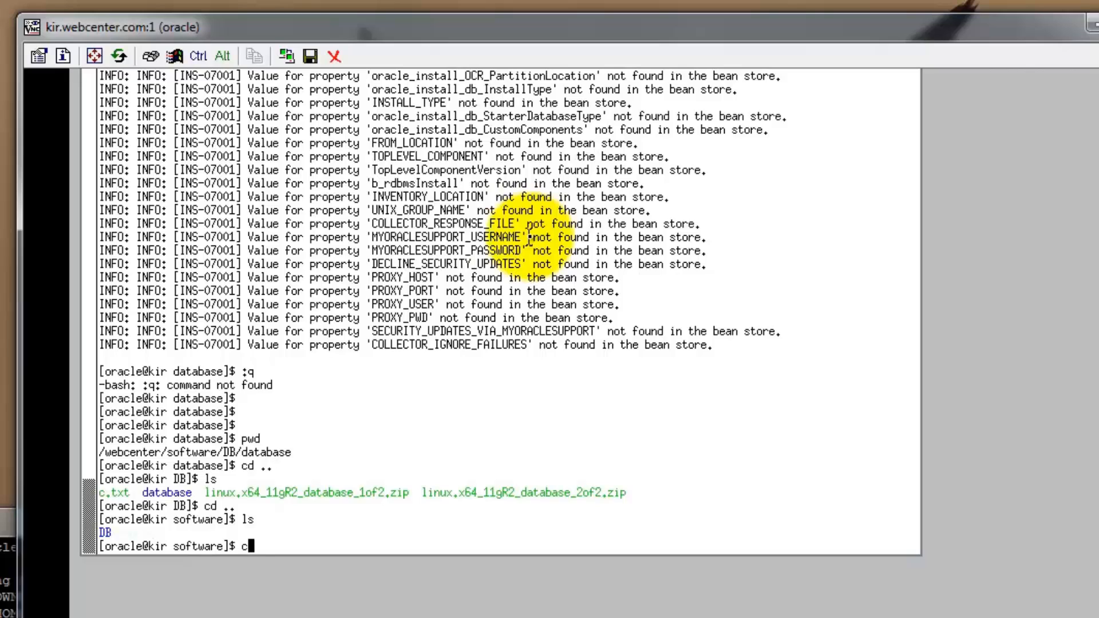
{"action": "type", "text": "d ../"}
{"action": "key", "text": "Return"}
{"action": "type", "text": "ls"}
{"action": "key", "text": "Return"}
{"action": "type", "text": "ls"}
Change into the oracle directory and then its product subdirectory, listing each one's contents.
{"action": "key", "text": "Return"}
{"action": "type", "text": "cd "}
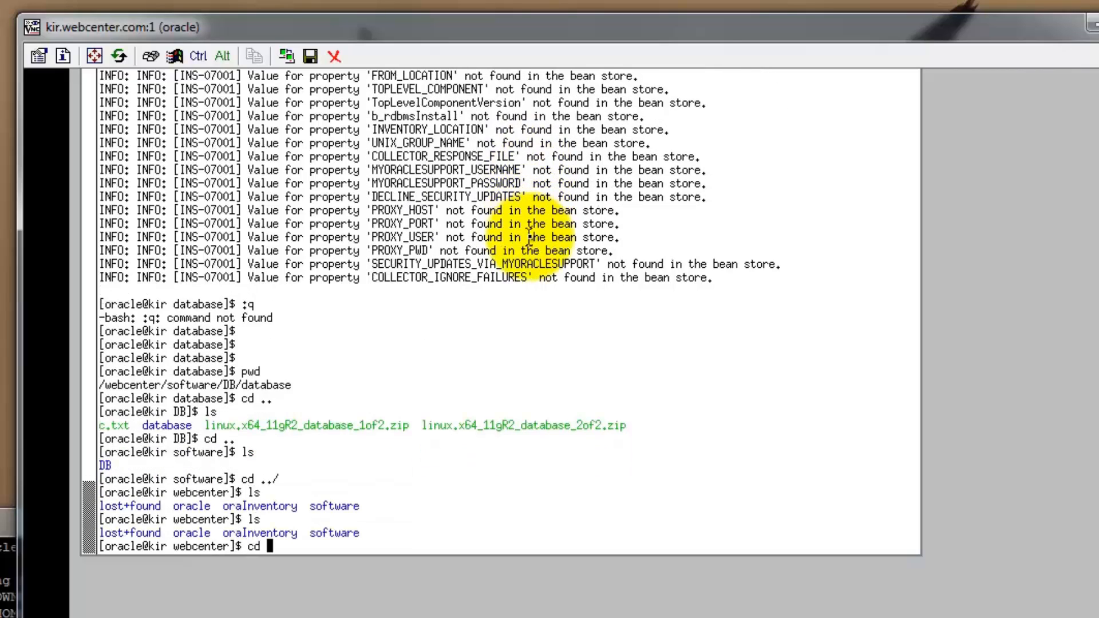
{"action": "type", "text": "oracle"}
{"action": "key", "text": "Return"}
{"action": "type", "text": "ls"}
{"action": "key", "text": "Return"}
{"action": "type", "text": "cd product"}
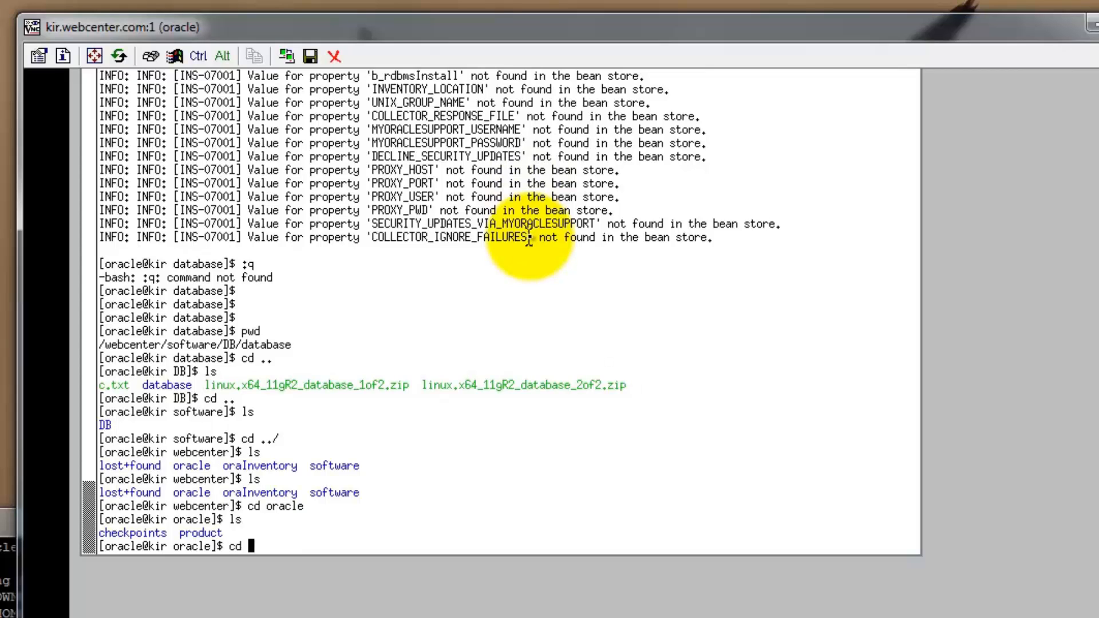
{"action": "key", "text": "Return"}
{"action": "type", "text": "ls"}
{"action": "key", "text": "Return"}
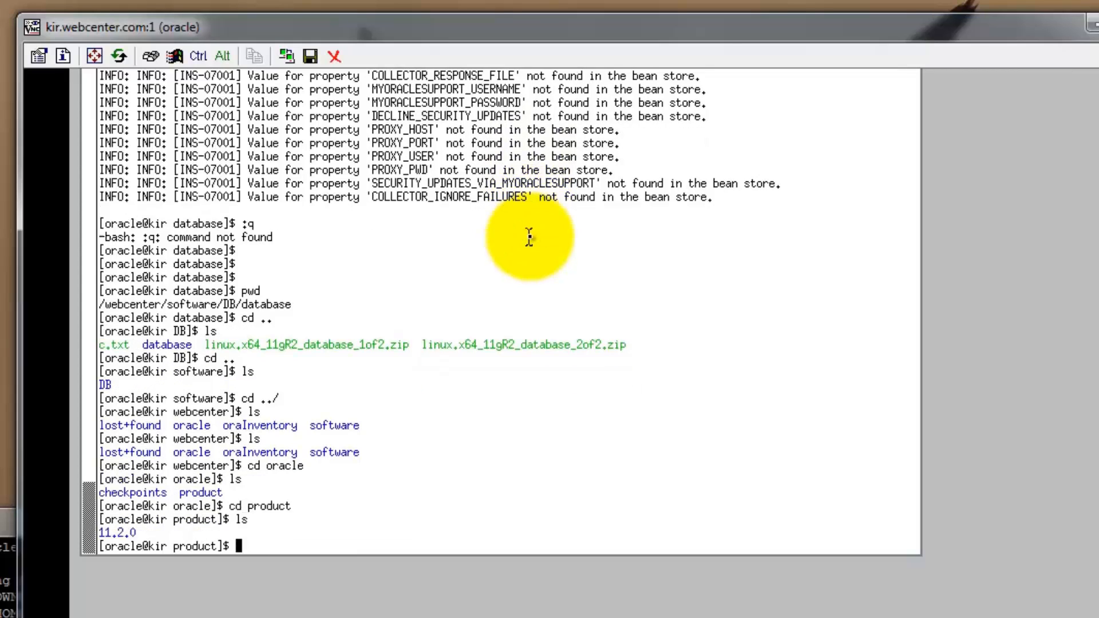
Descend through the 11.2.0 and db_1 directories and list the Oracle home contents.
{"action": "type", "text": "cd *"}
{"action": "key", "text": "Return"}
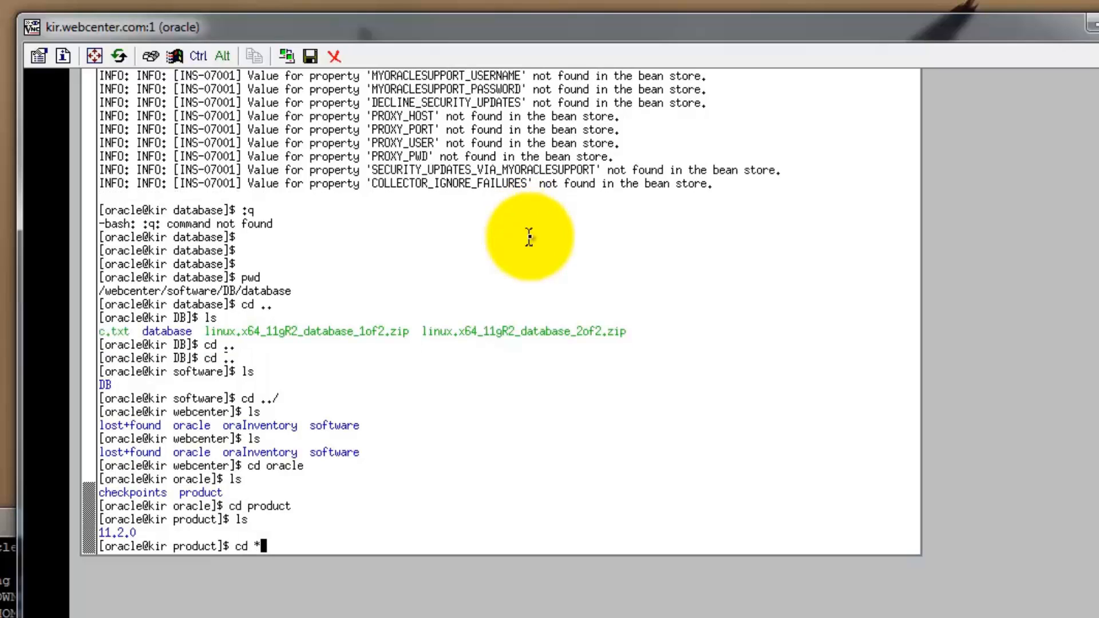
{"action": "type", "text": "ls"}
{"action": "key", "text": "Return"}
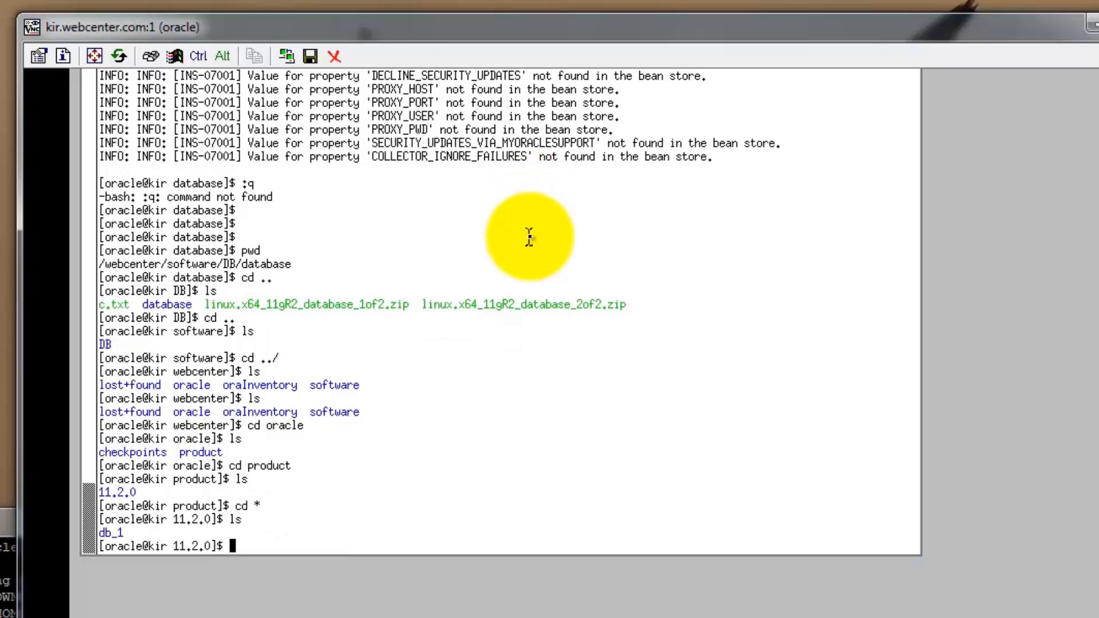
{"action": "type", "text": "cd *"}
{"action": "key", "text": "Return"}
{"action": "type", "text": "ls"}
{"action": "key", "text": "Return"}
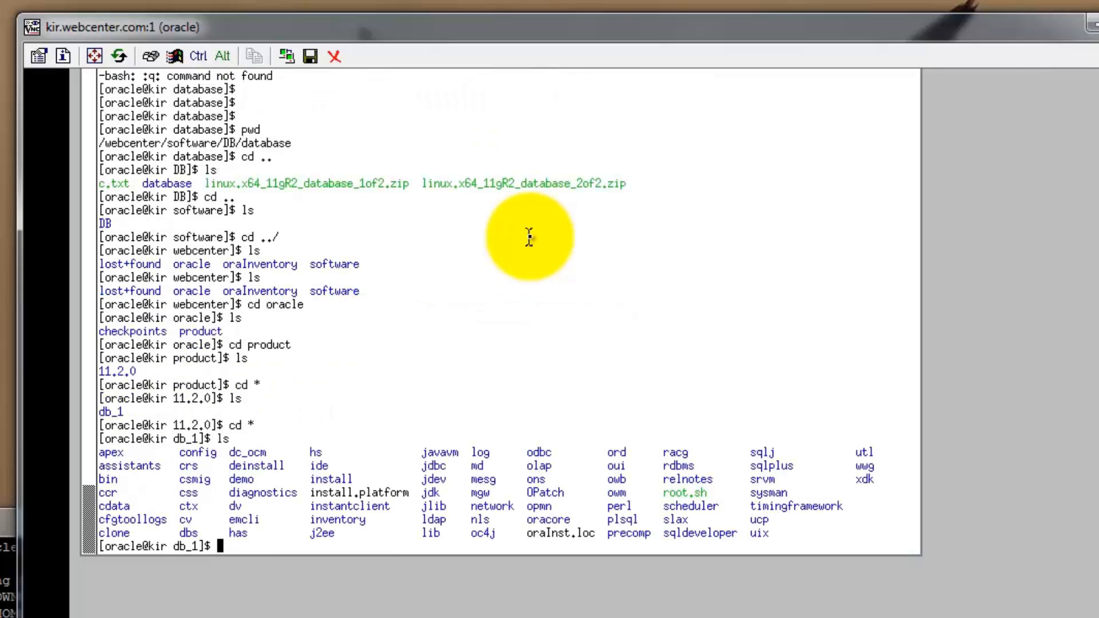